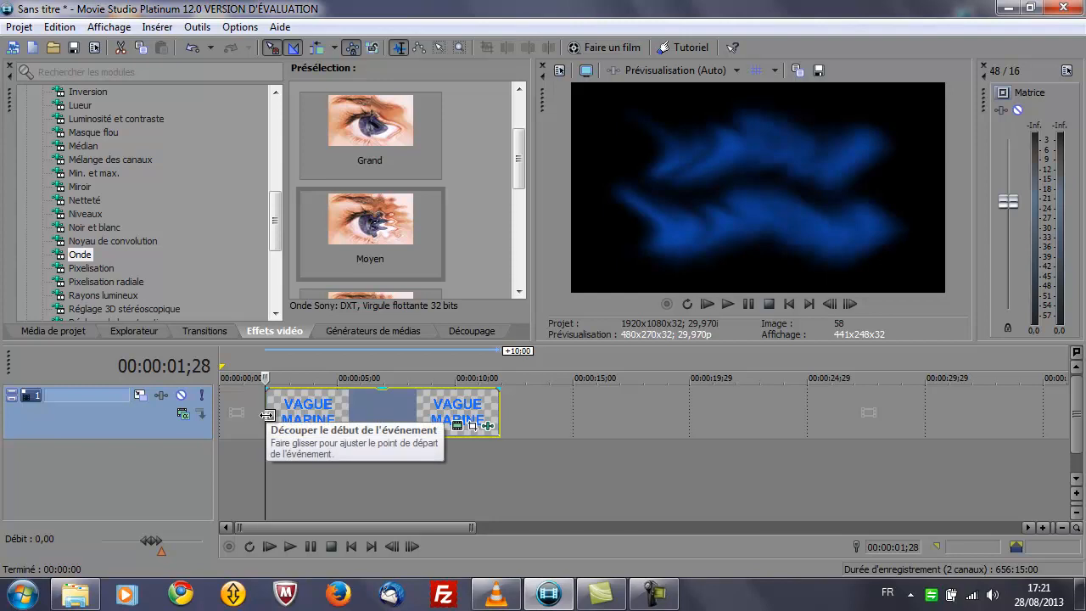
Step: Play the VAGUE MARINE title from its start to preview the animated wave and blur effect
key("space")
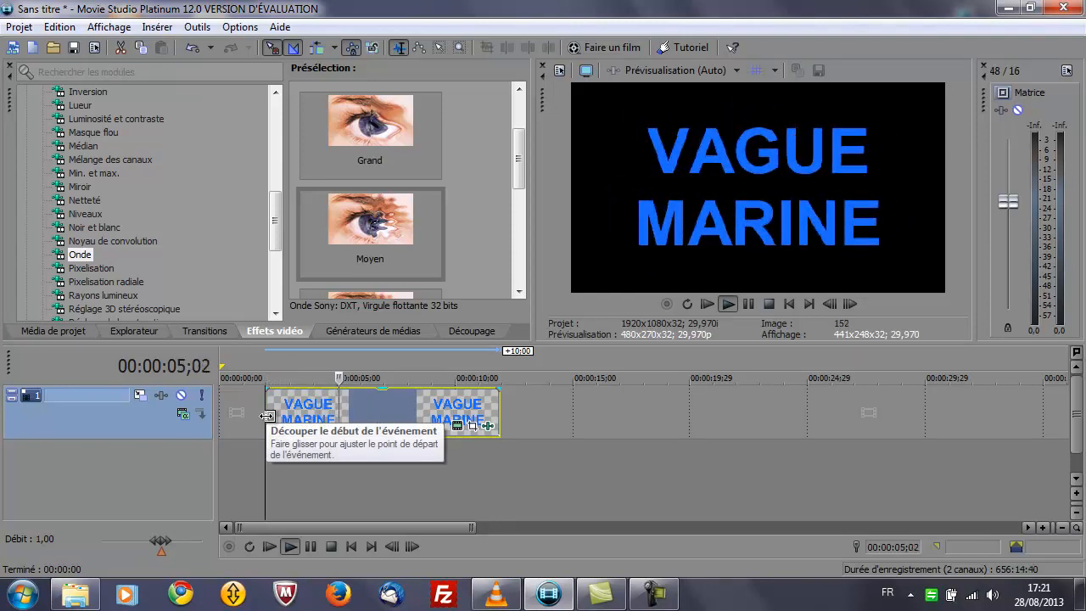
key("space")
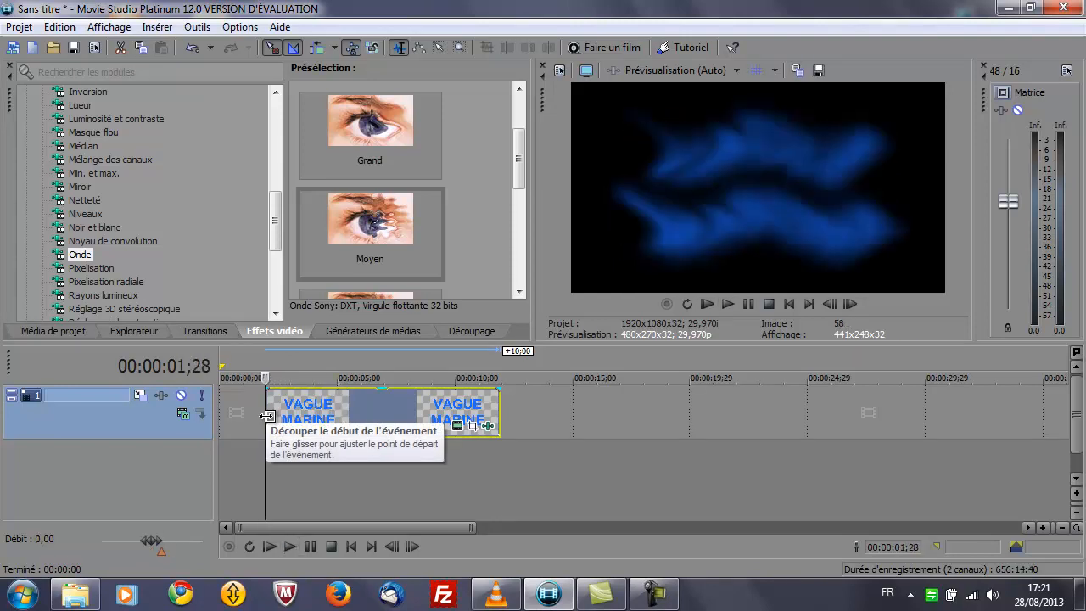
left_click(358, 420)
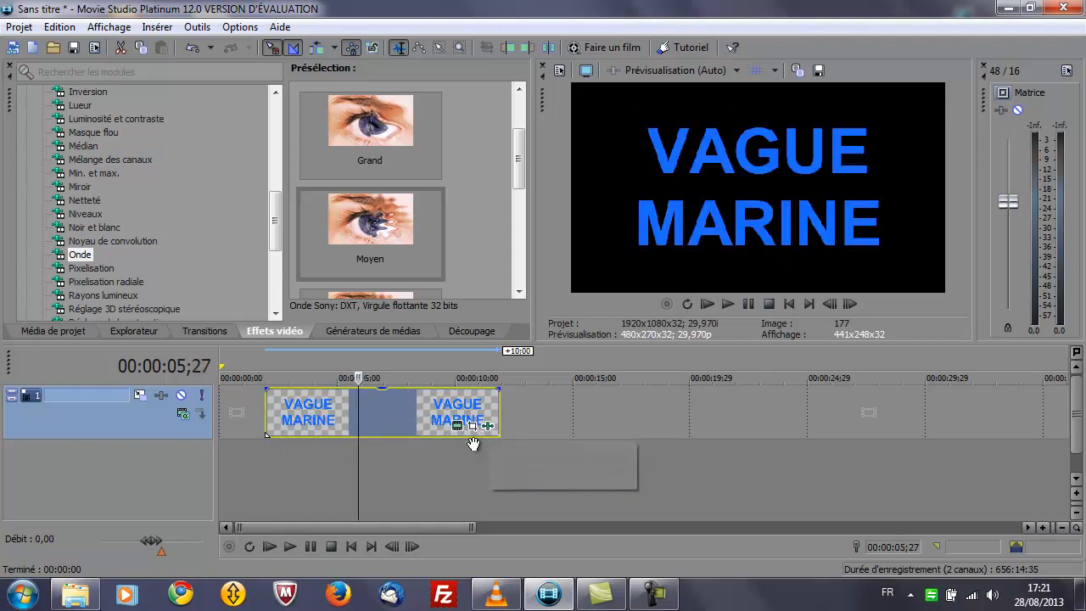
Step: Open the title event's video effects and view the Flou gaussien and Onde settings
left_click(488, 419)
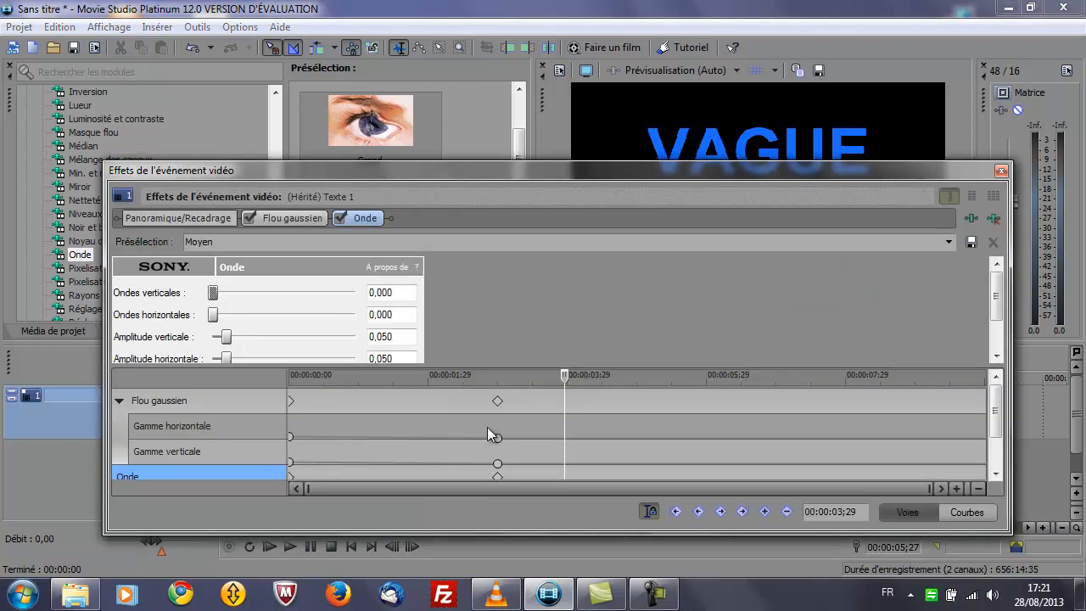
left_click_drag(342, 171, 323, 168)
left_click(260, 214)
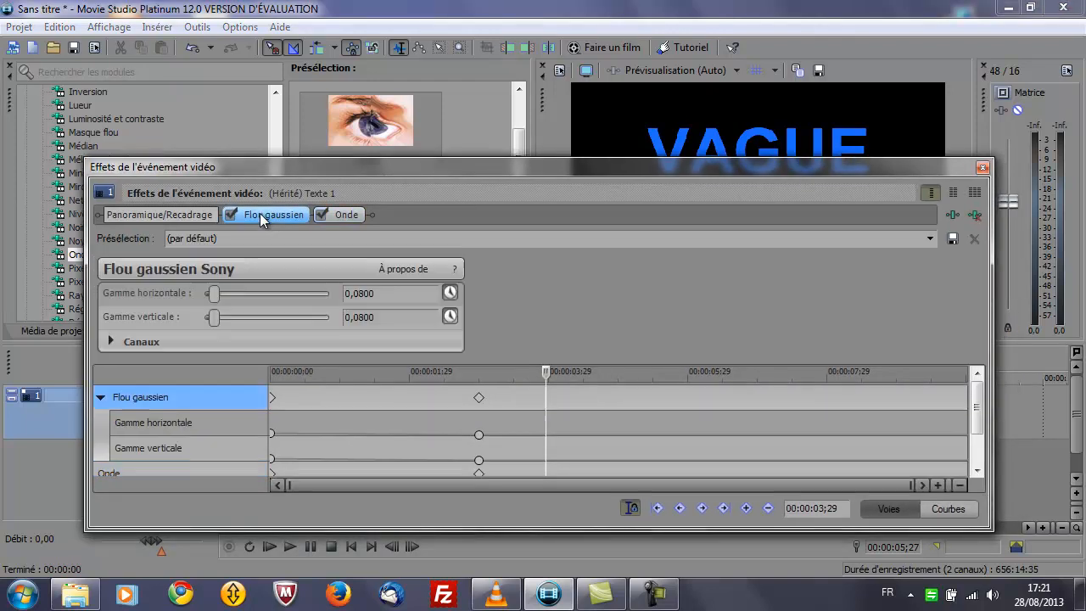
left_click(333, 214)
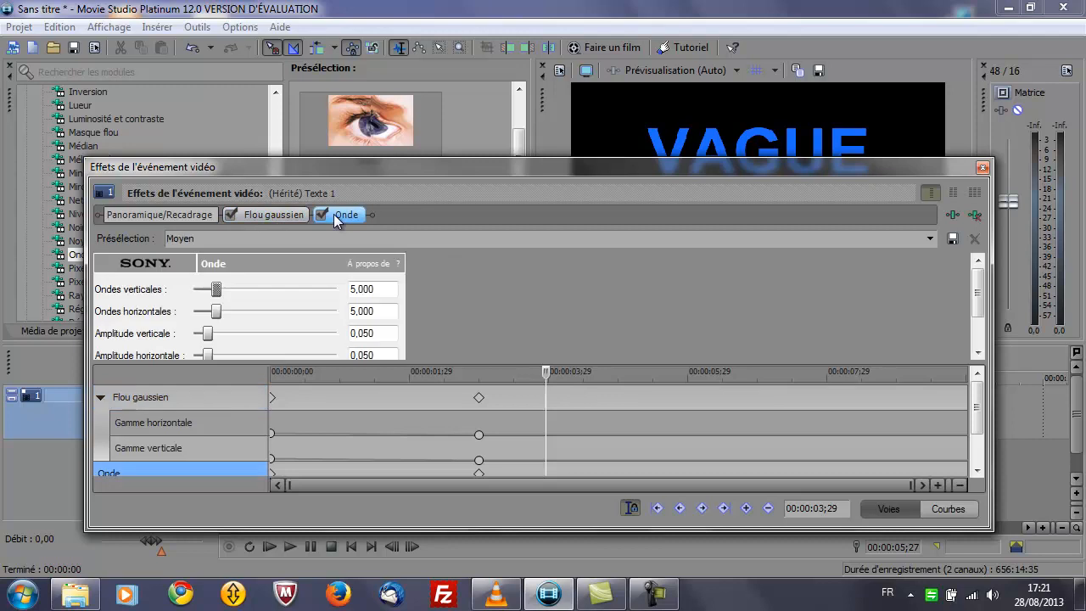
left_click(270, 216)
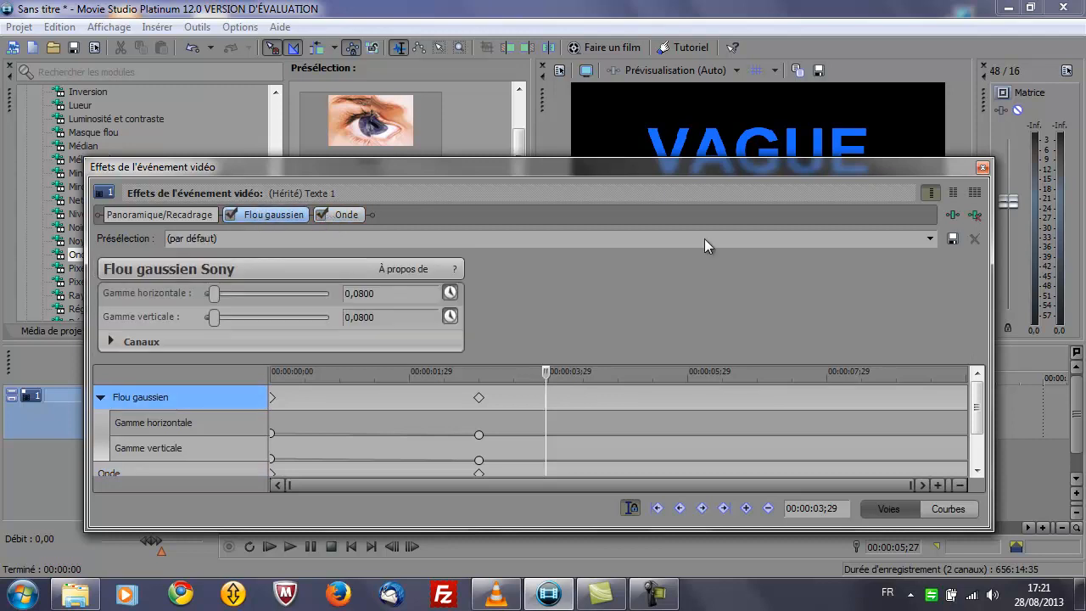
left_click_drag(692, 167, 679, 160)
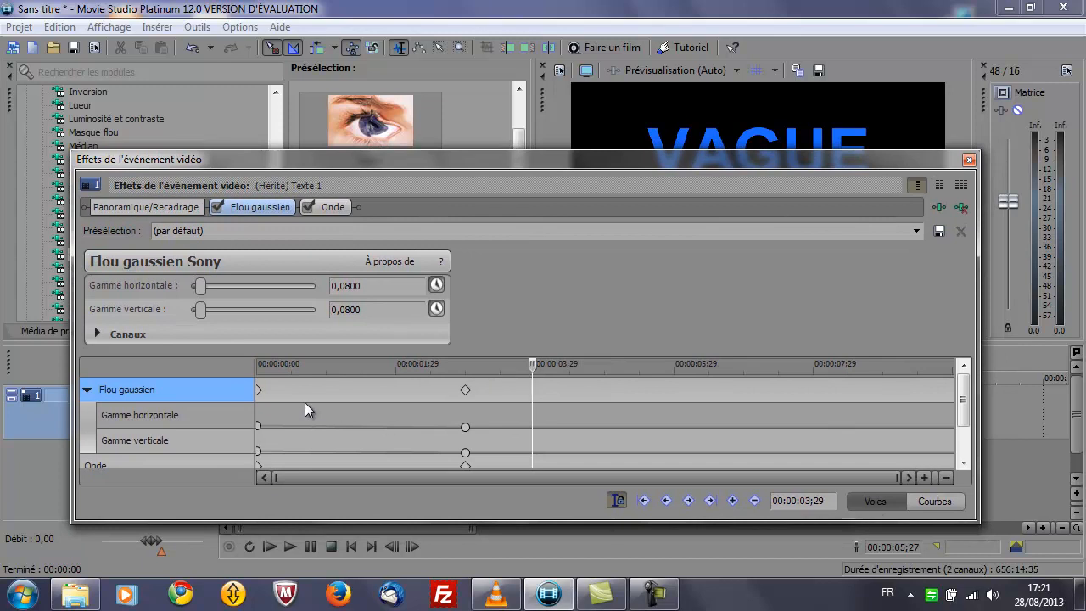
Step: Collapse the Flou gaussien parameters and compare its range values at the first keyframe and the 00:00:03;00 keyframe
left_click(87, 389)
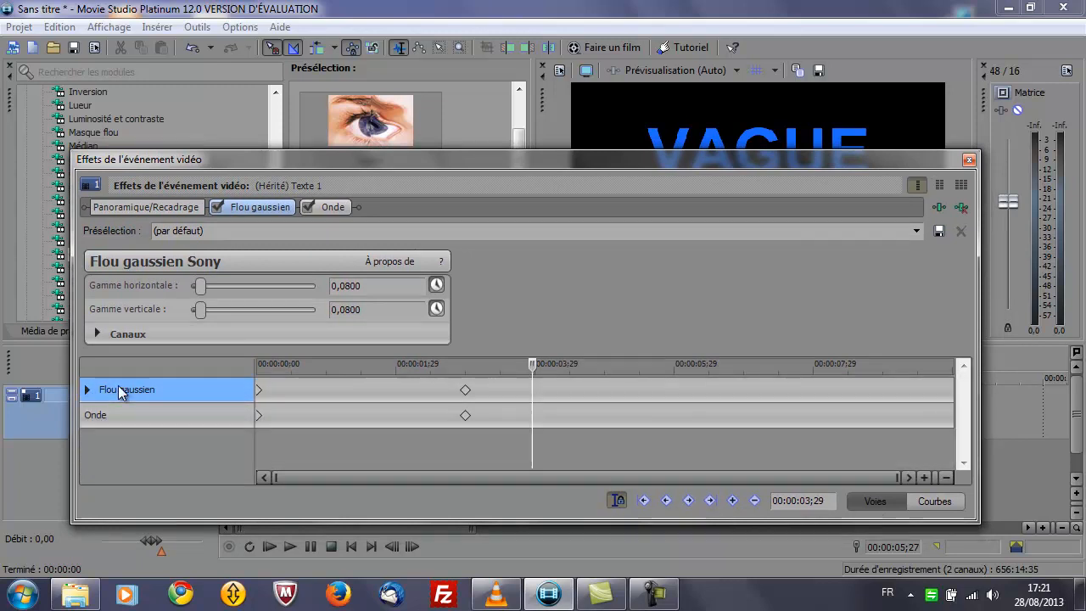
left_click(118, 416)
left_click(117, 391)
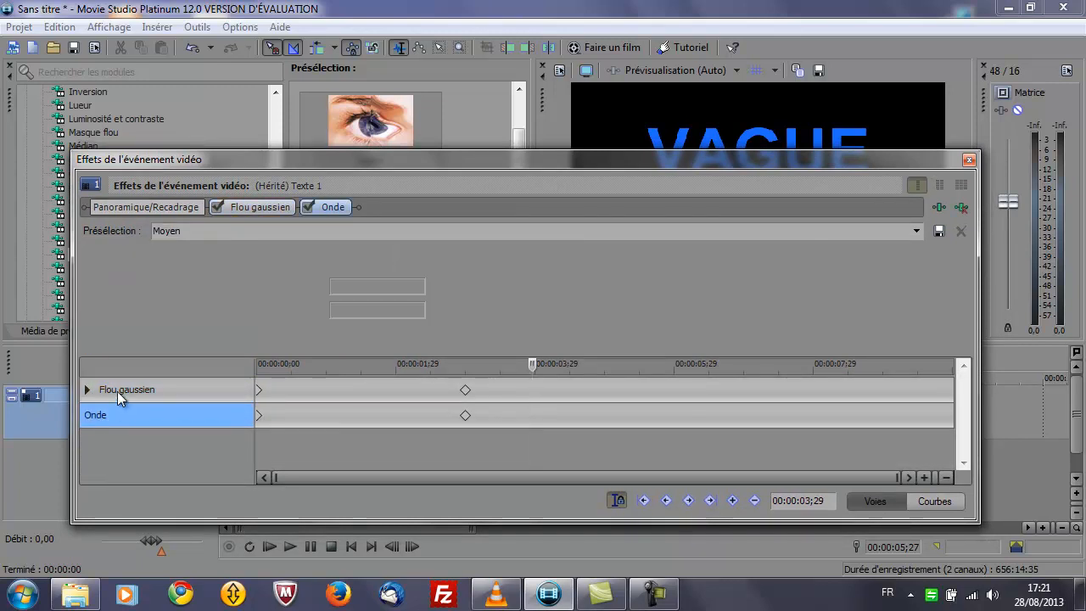
left_click(259, 391)
left_click(466, 390)
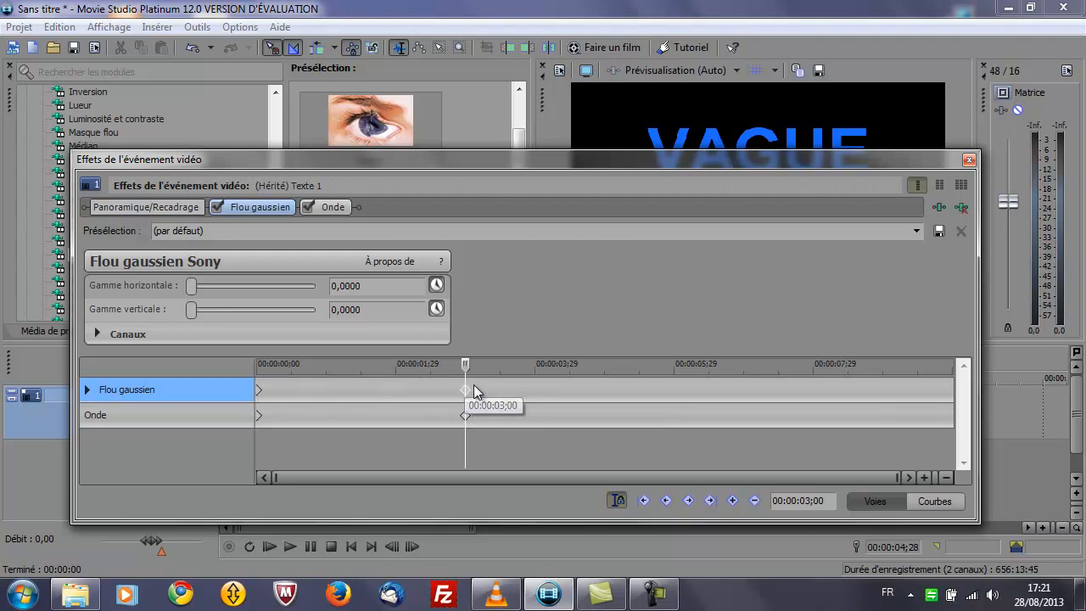
left_click(289, 390)
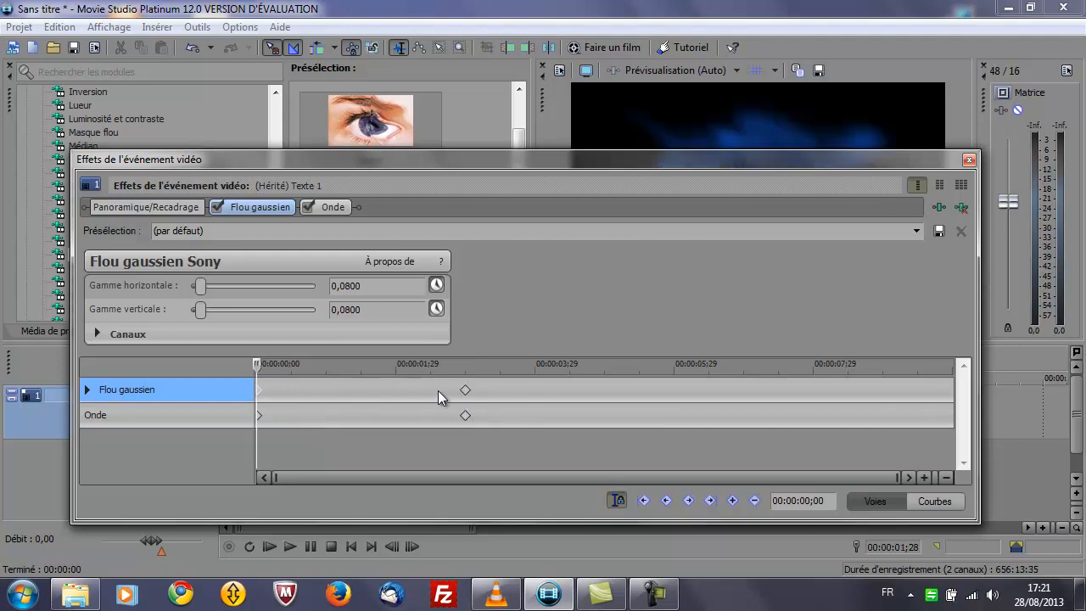
left_click(465, 391)
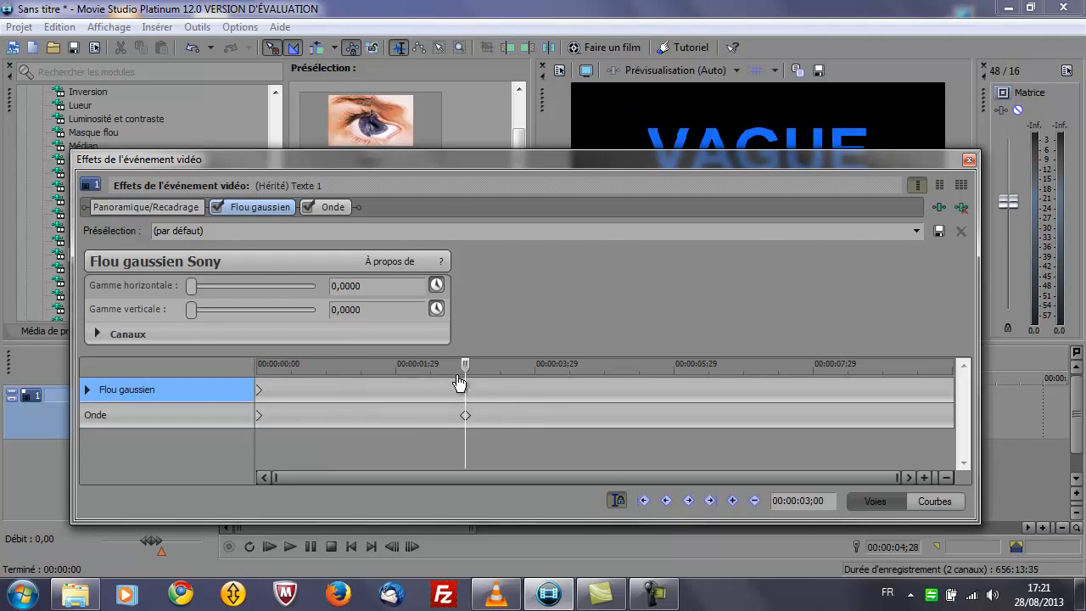
Step: Examine how the Gaussian blur evolves between its two keyframes, keeping the video preview in view
left_click_drag(465, 369, 311, 364)
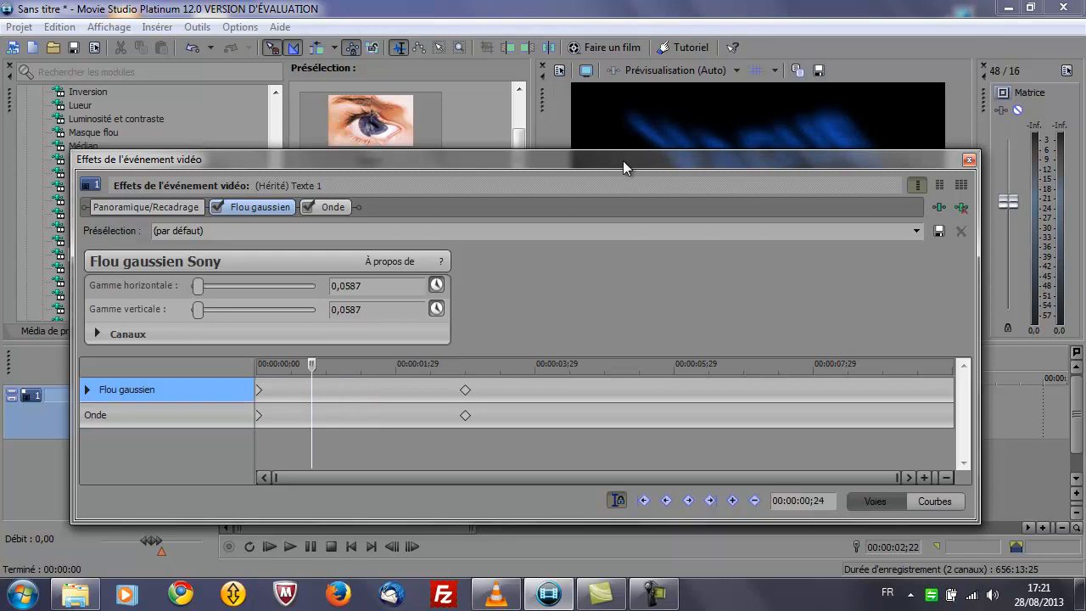
left_click_drag(624, 160, 583, 216)
left_click_drag(271, 420, 219, 420)
left_click(218, 446)
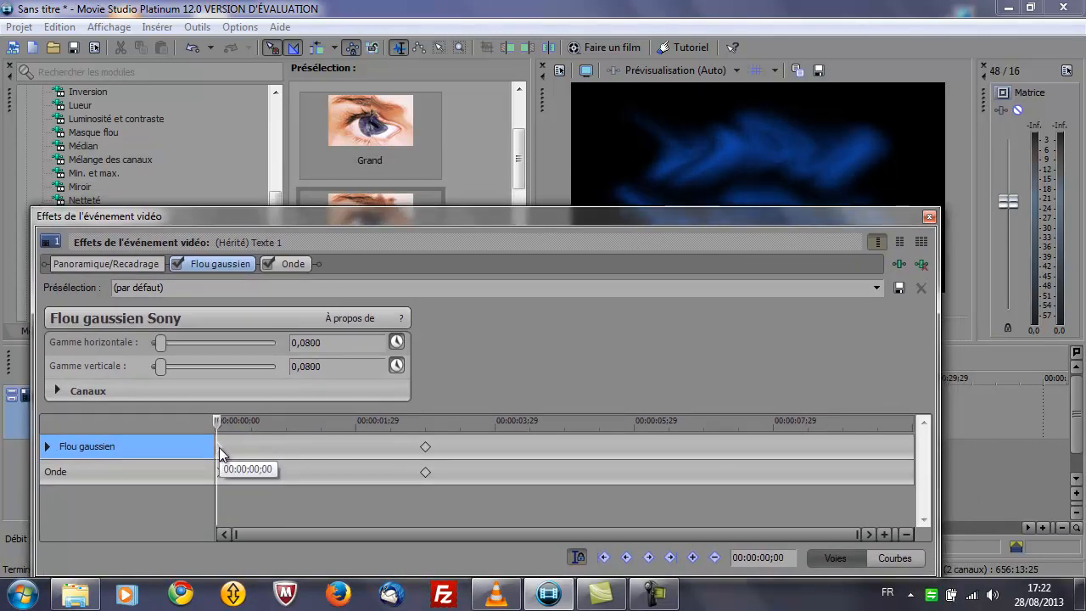
left_click_drag(216, 422, 217, 421)
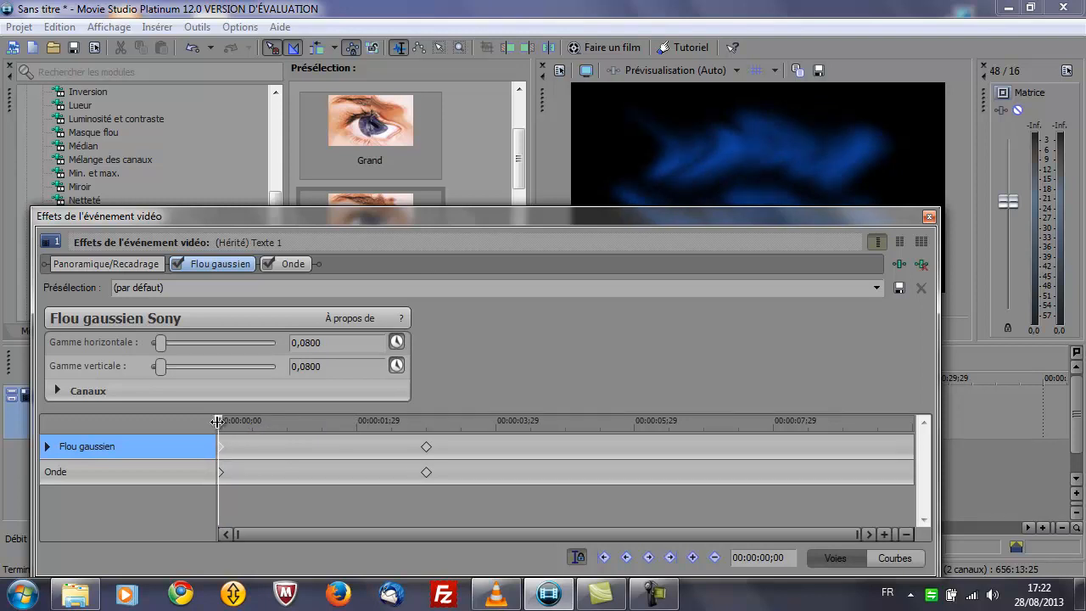
left_click(426, 447)
left_click(786, 557)
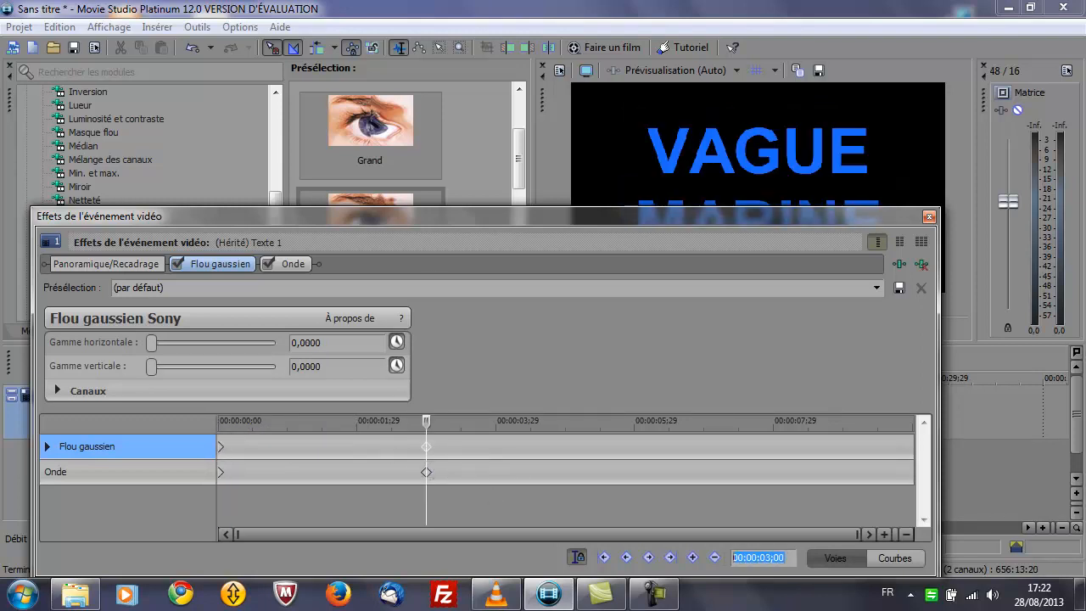
left_click(222, 446)
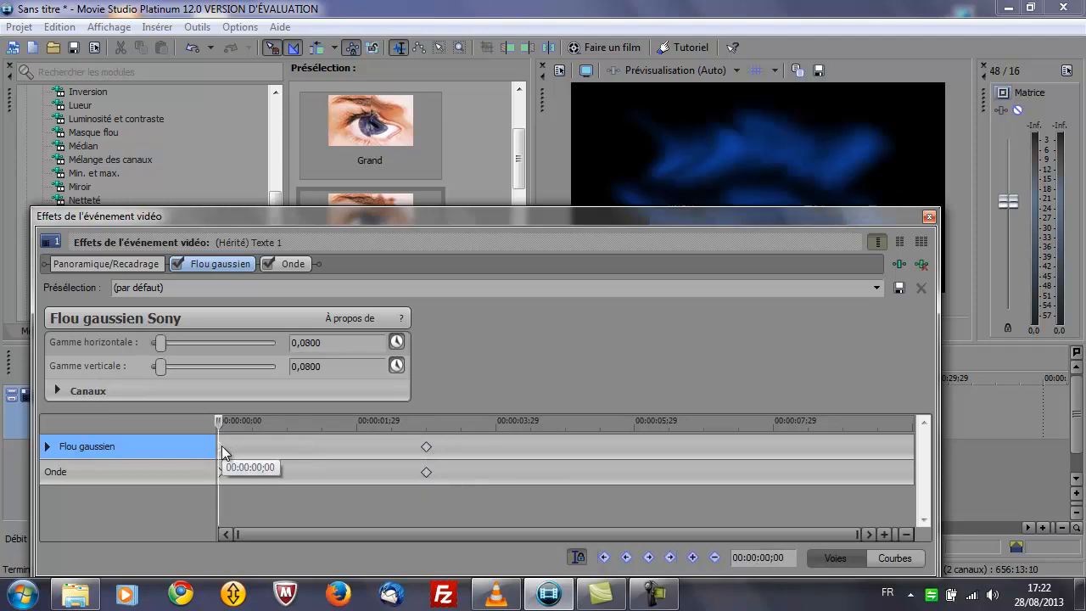
left_click_drag(222, 423, 427, 433)
Step: Compare the Onde effect's vertical and horizontal wave values at its first and second keyframes
left_click(140, 473)
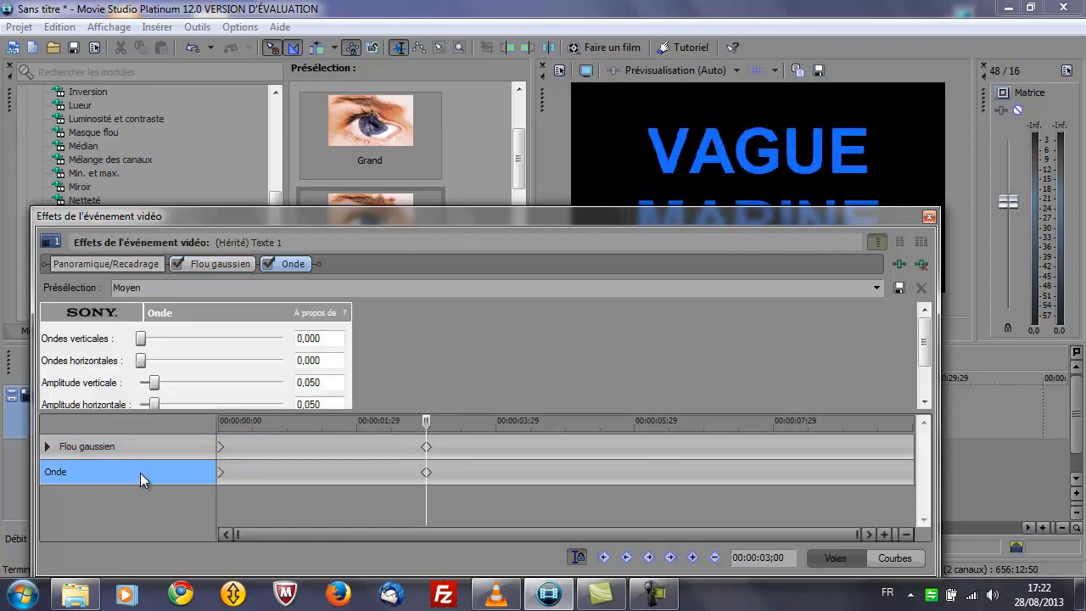
left_click(220, 473)
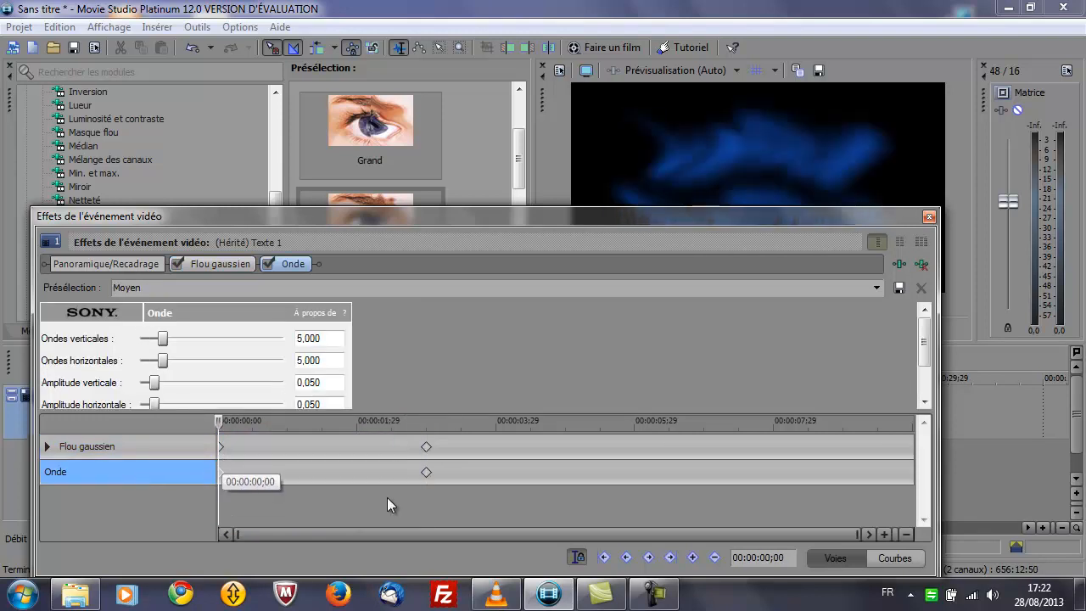
left_click_drag(326, 338, 281, 364)
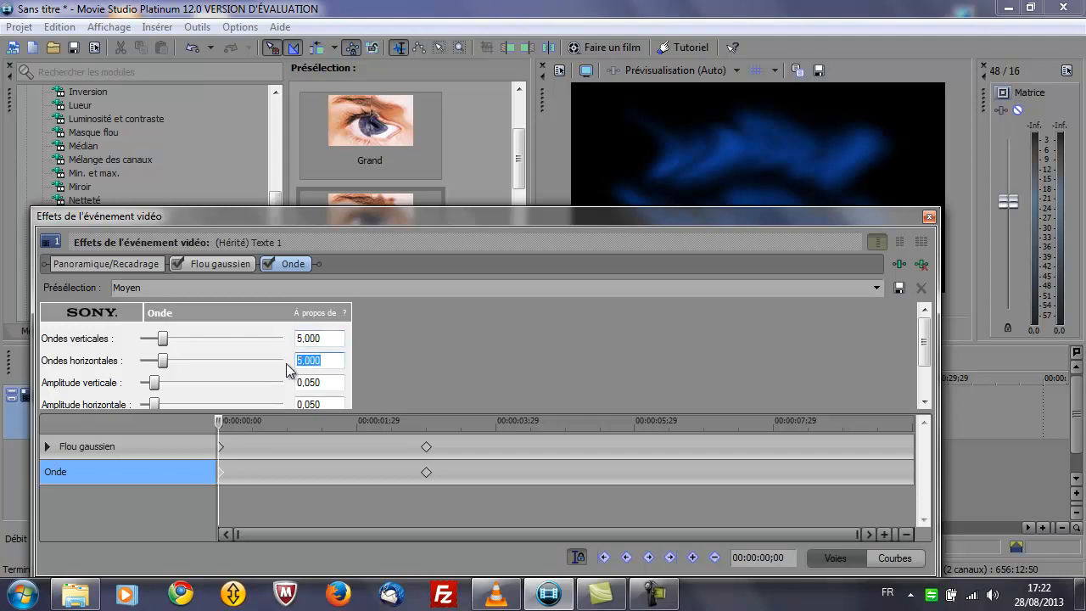
left_click_drag(220, 429, 429, 428)
left_click(332, 337)
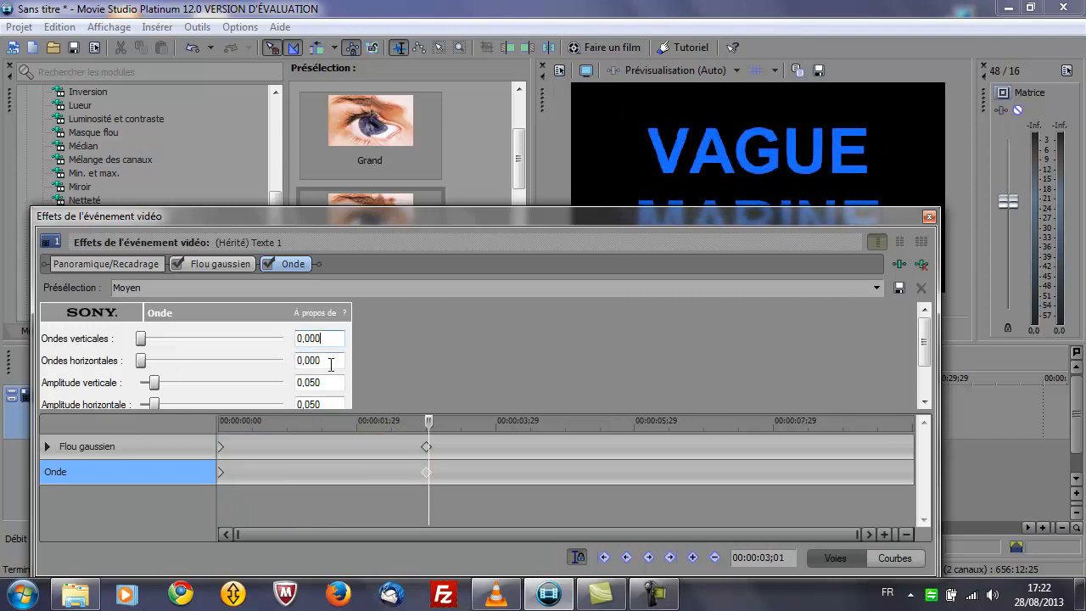
left_click_drag(877, 219, 884, 179)
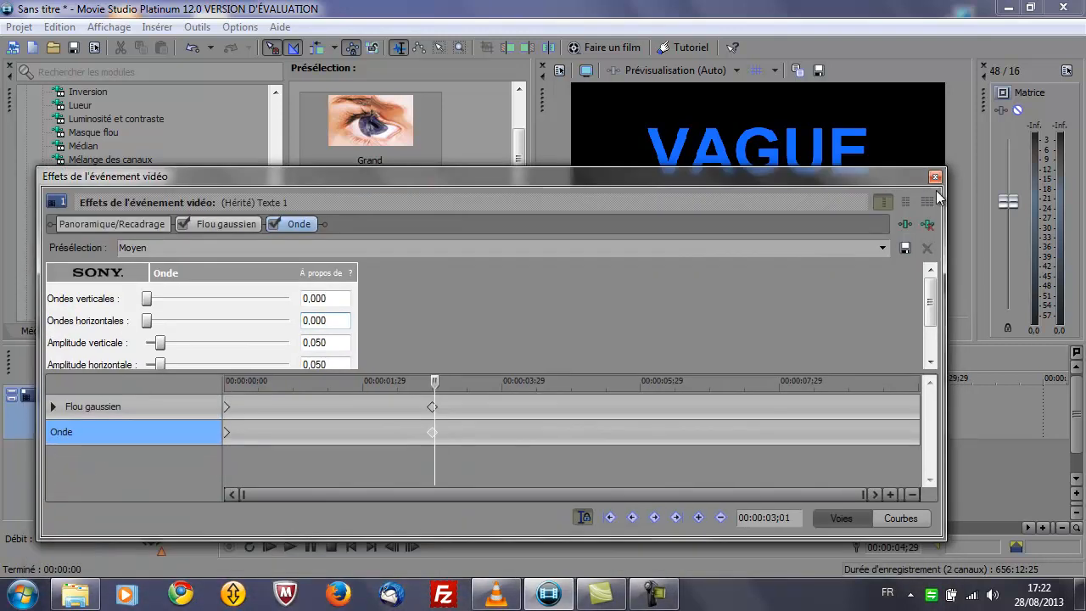
Step: Disable and remove the Onde and Flou gaussien effects from the title event, leaving the effects window closed
left_click(274, 225)
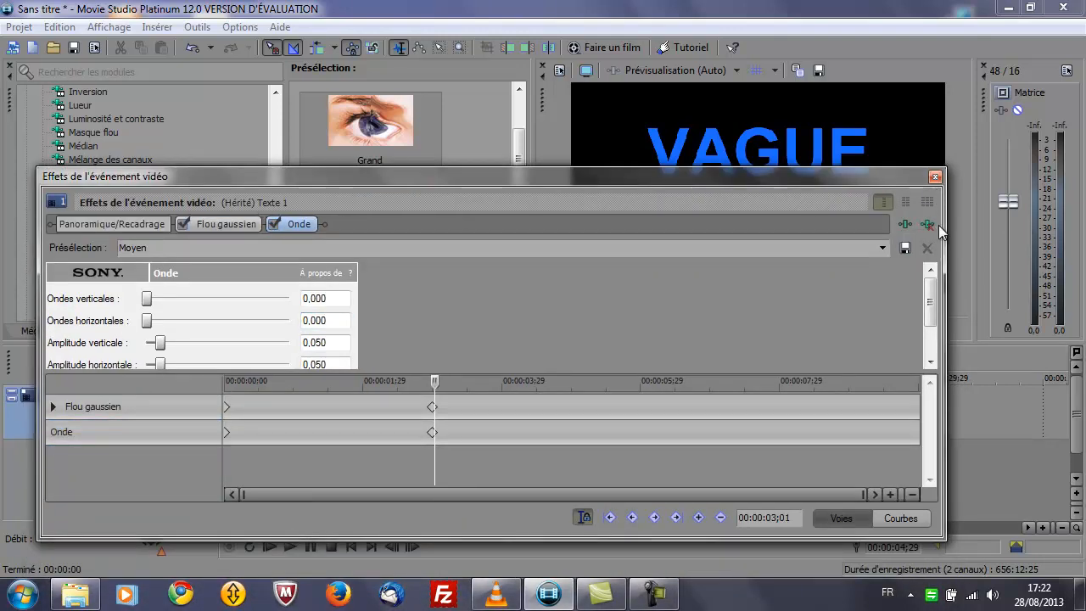
left_click(273, 225)
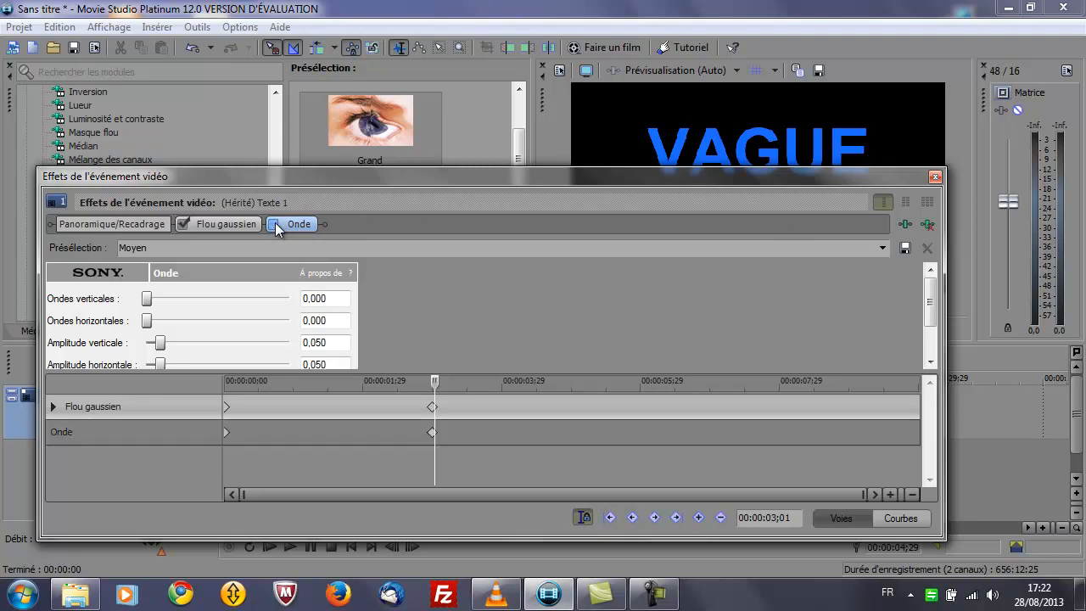
left_click(182, 225)
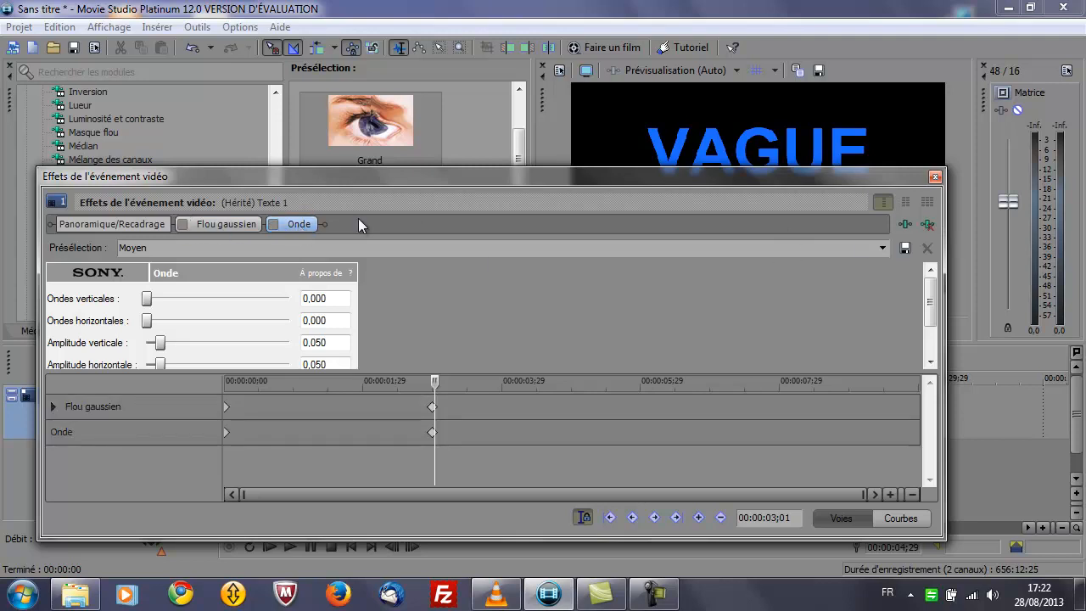
left_click(928, 225)
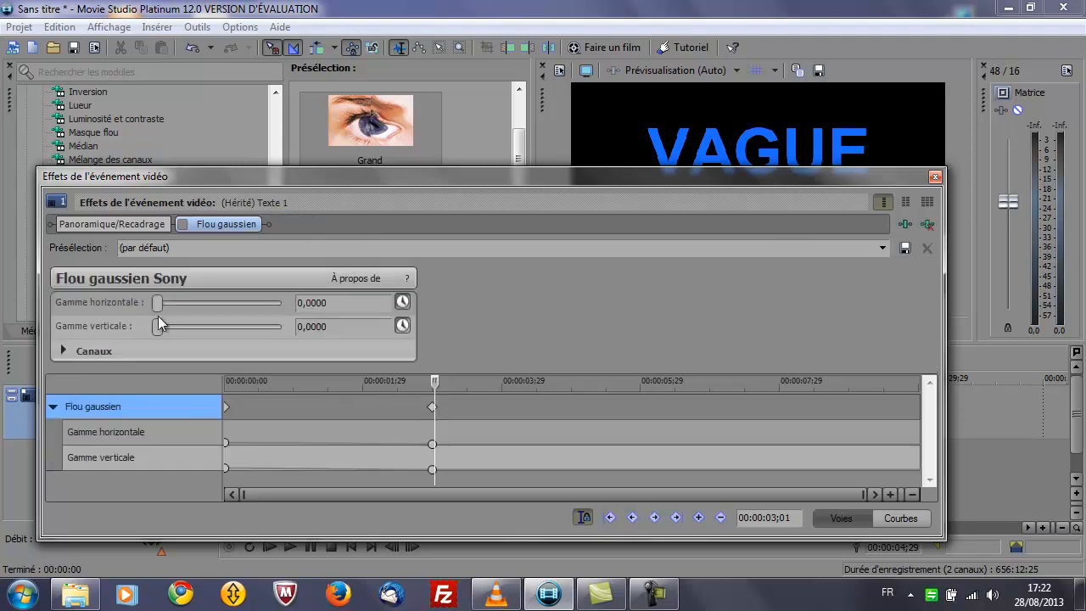
left_click(928, 225)
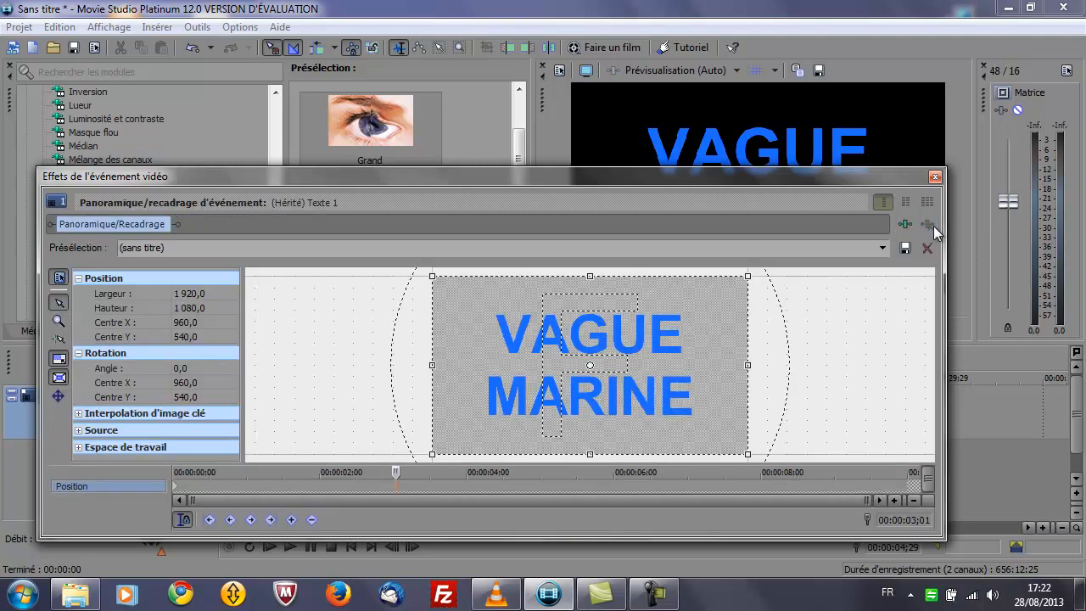
left_click(935, 177)
left_click(306, 420)
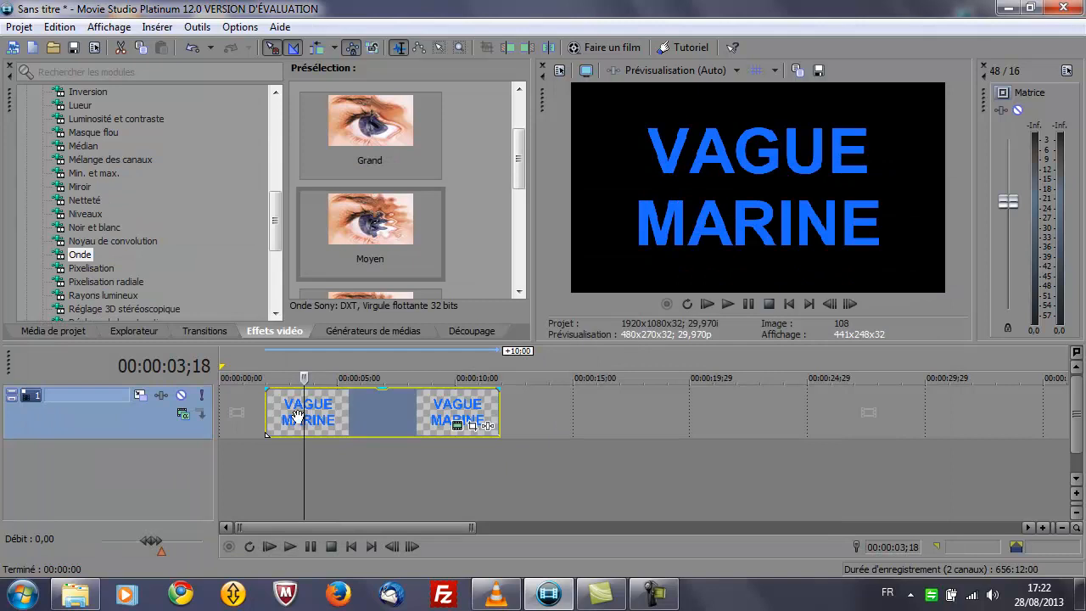
left_click(267, 417)
left_click(322, 420)
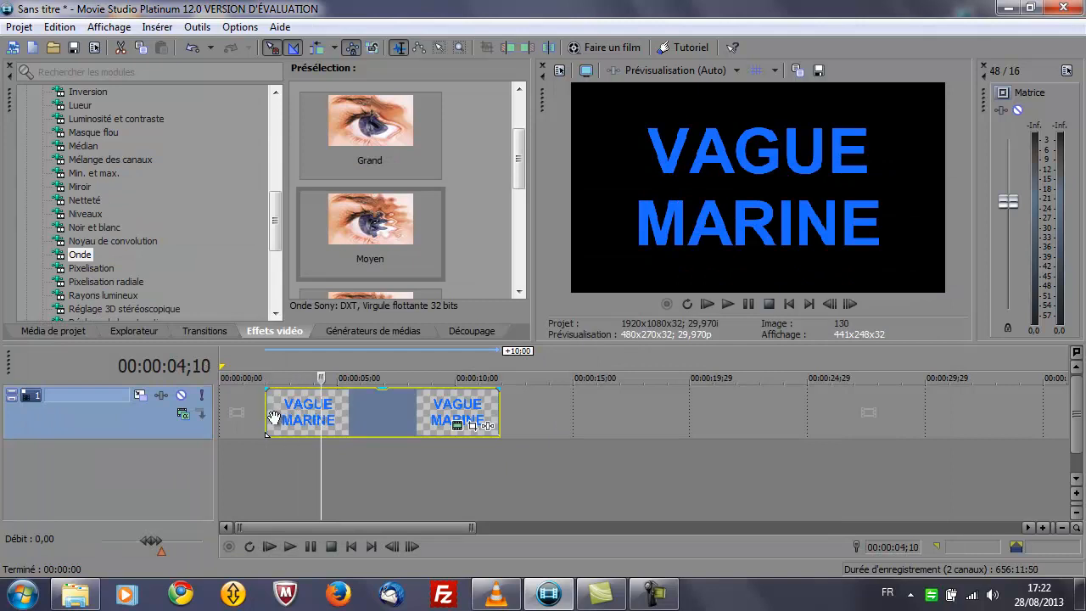
left_click(267, 417)
left_click(330, 420)
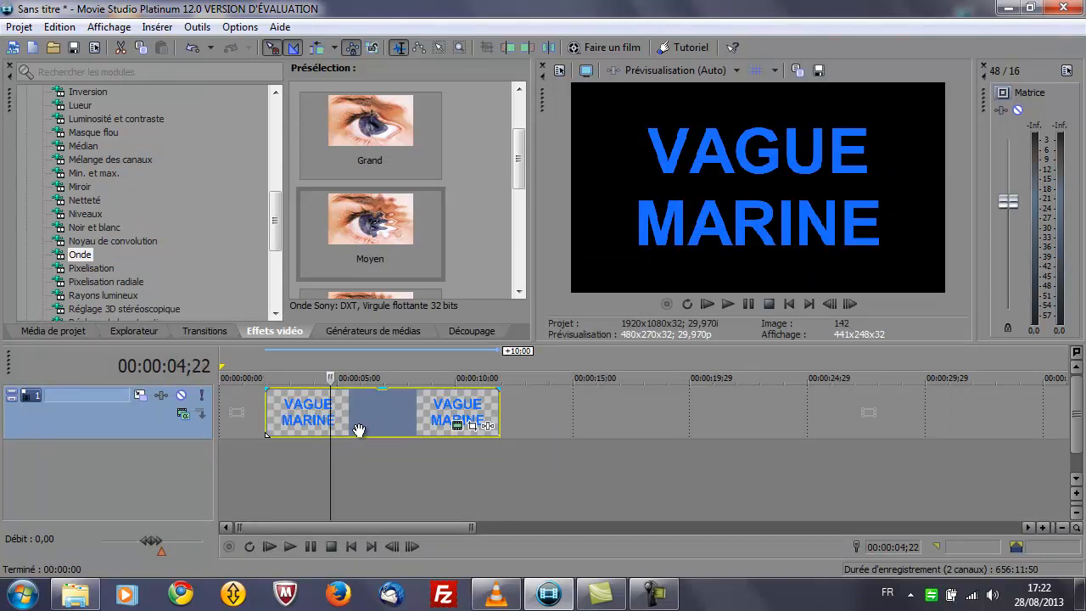
key("Home")
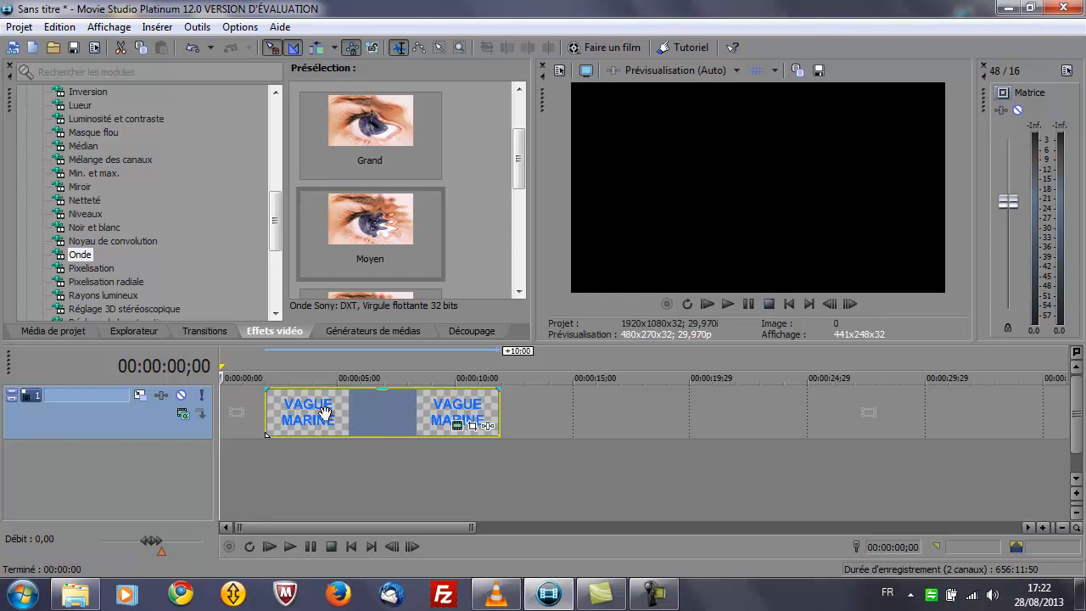
Step: Place a timeline marker at the start of the title event, at 00:00:01;28
left_click(266, 413)
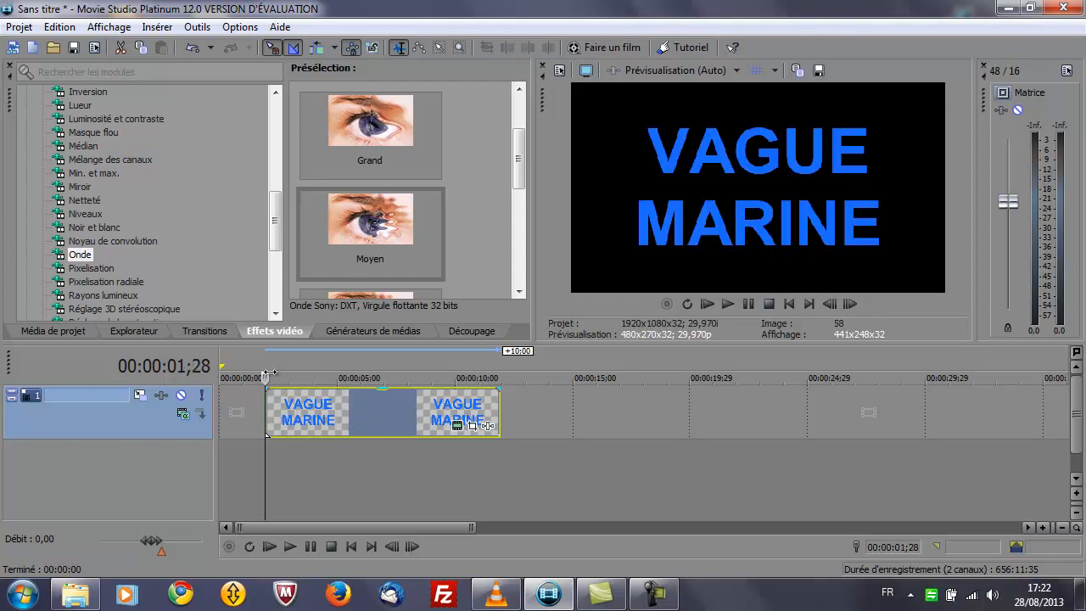
key("m")
key("Return")
Step: Move the playhead past the title to 00:00:15;02 and jump back to marker 1
left_click(382, 420)
left_click(573, 410)
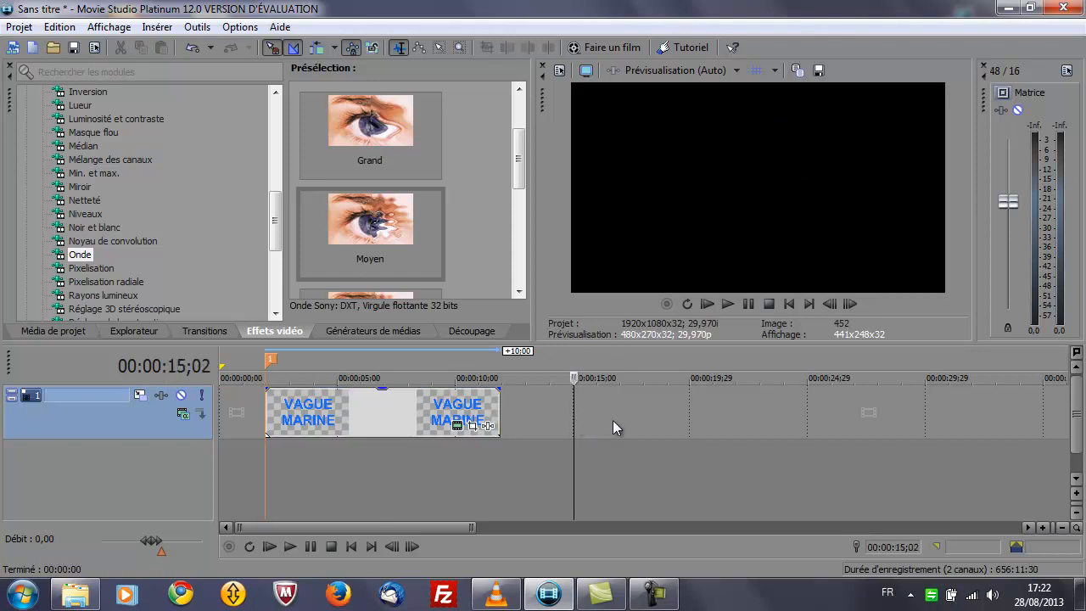
key("1")
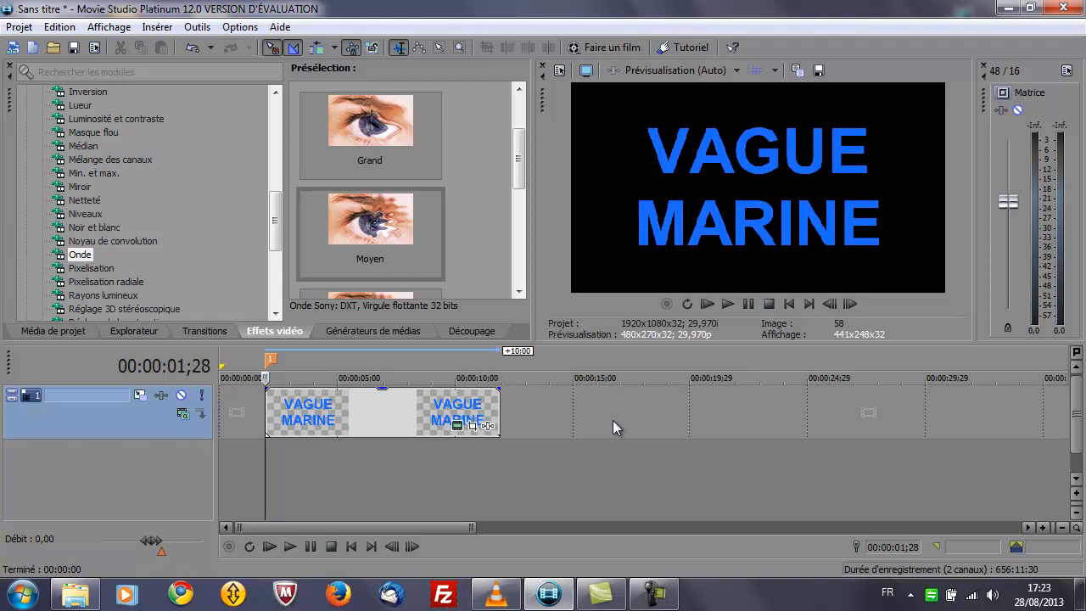
Step: Delete marker 1 from the timeline and return the playhead to the title event's start at 00:00:01;28
left_click(356, 414)
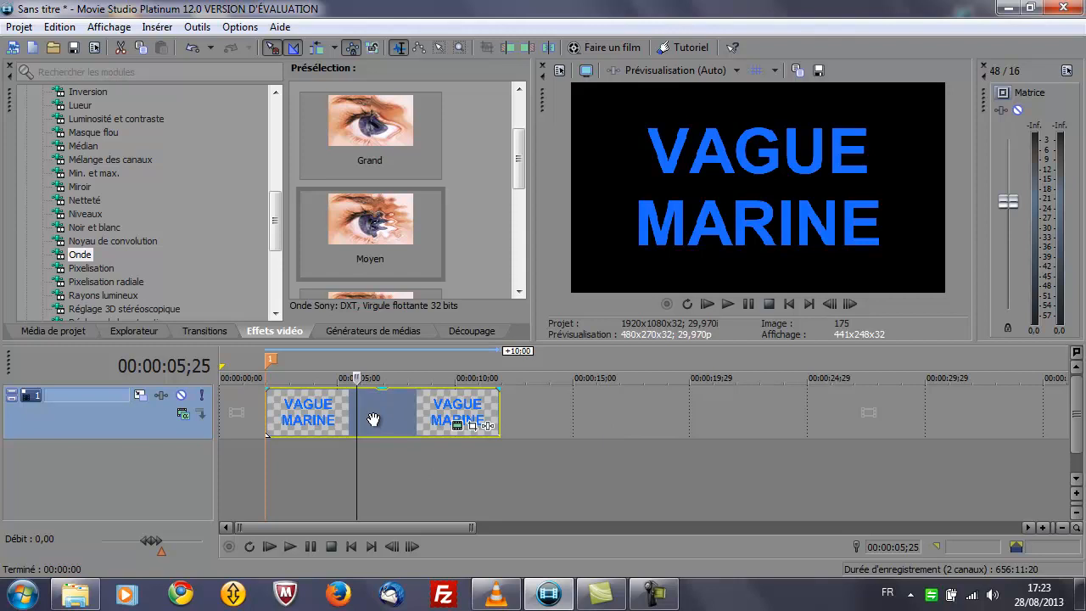
right_click(270, 360)
left_click(307, 412)
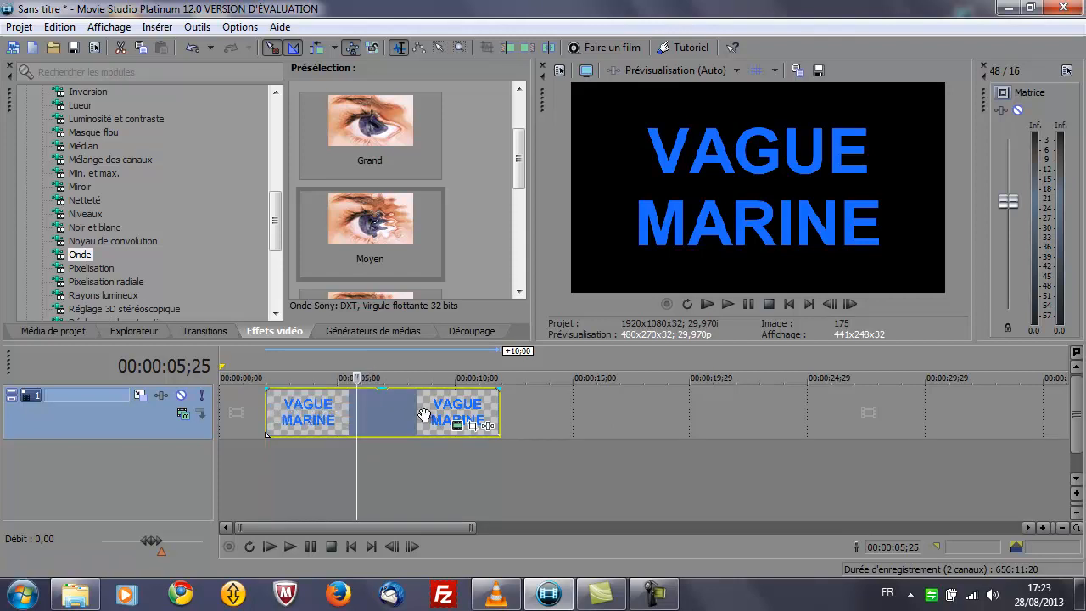
left_click(265, 411)
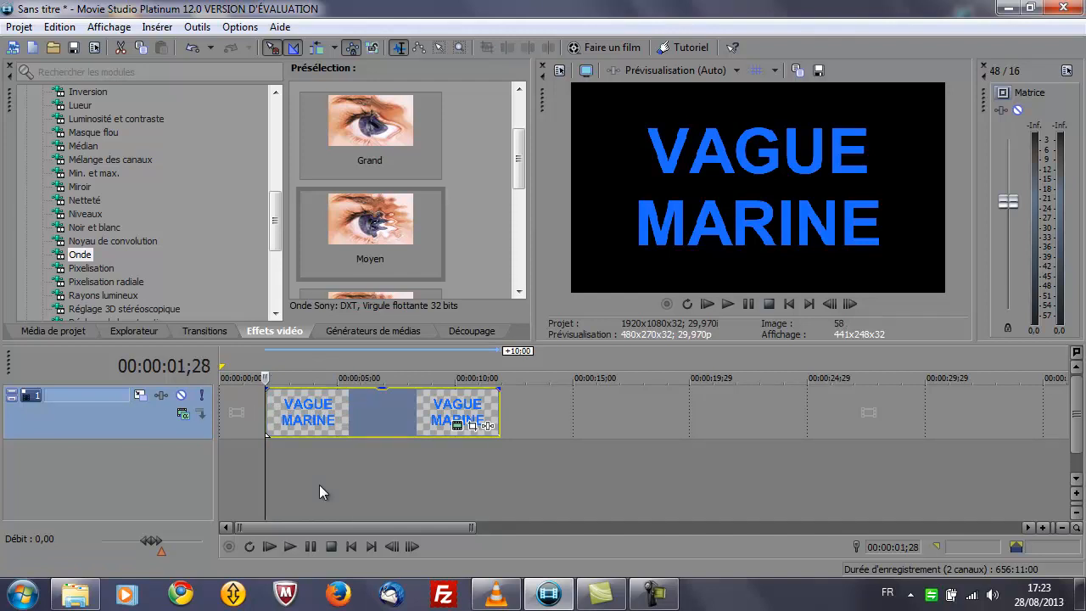
Step: Add the Flou gaussien Sony effect to the VAGUE MARINE title event
left_click(489, 426)
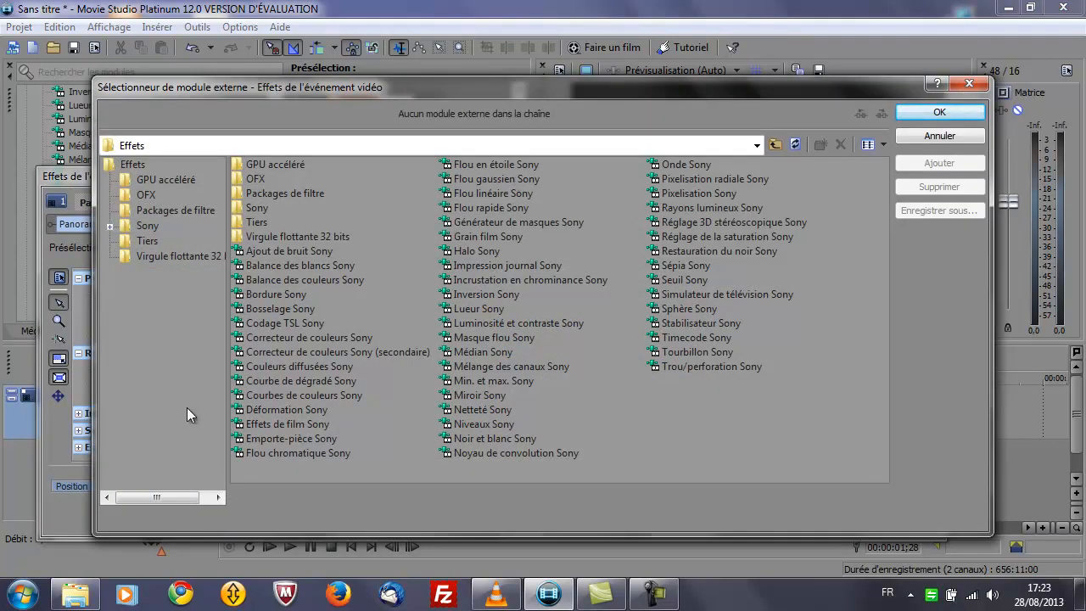
left_click(497, 179)
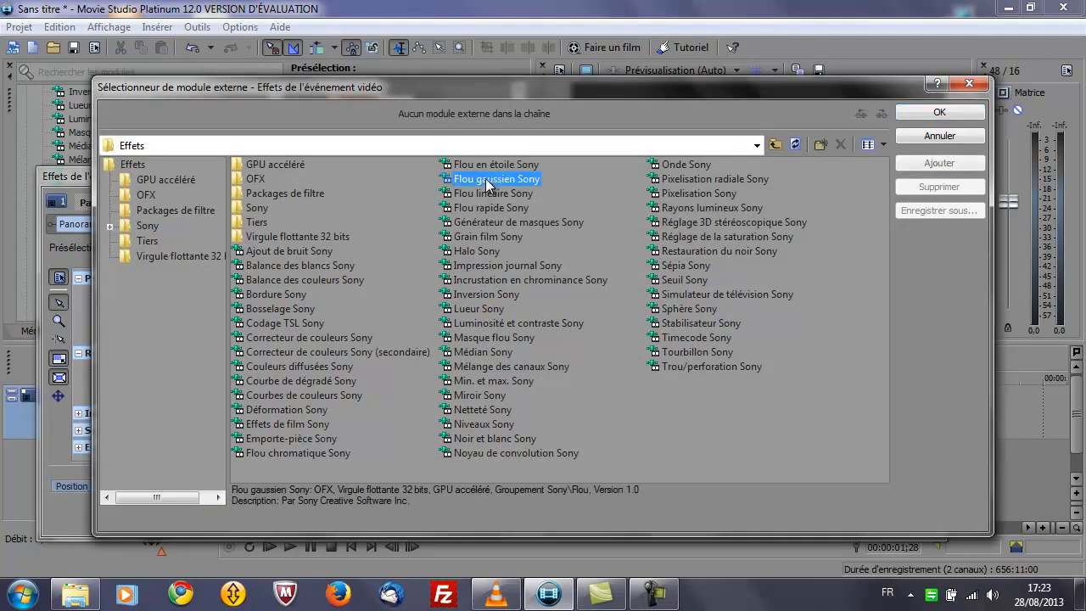
left_click(939, 163)
left_click(937, 114)
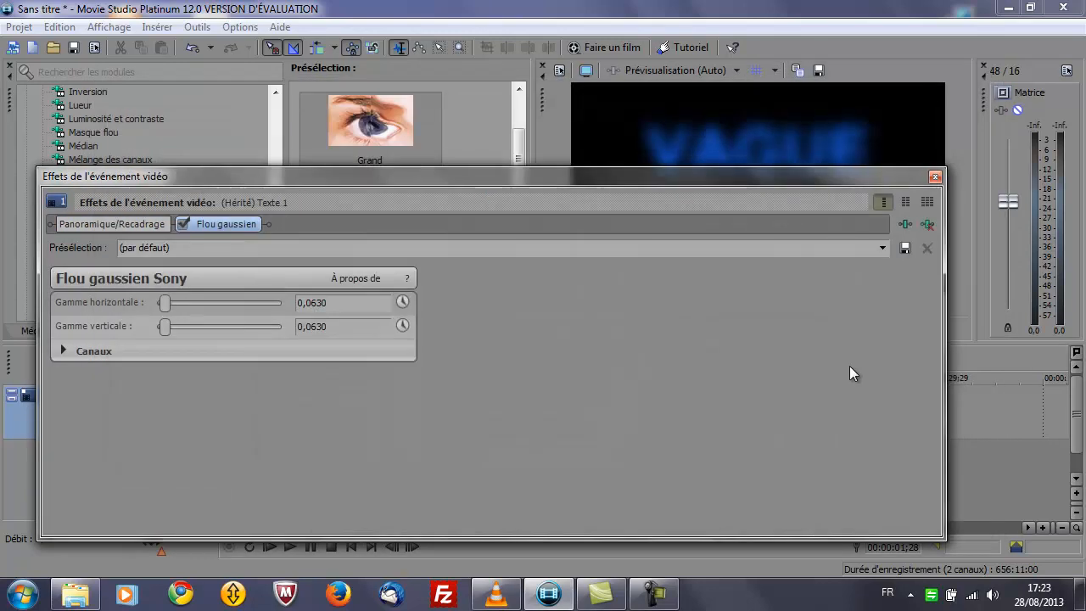
Step: Enable keyframe animation for the blur's horizontal and vertical ranges, and collapse the Flou gaussien parameter tracks
left_click_drag(366, 178, 375, 177)
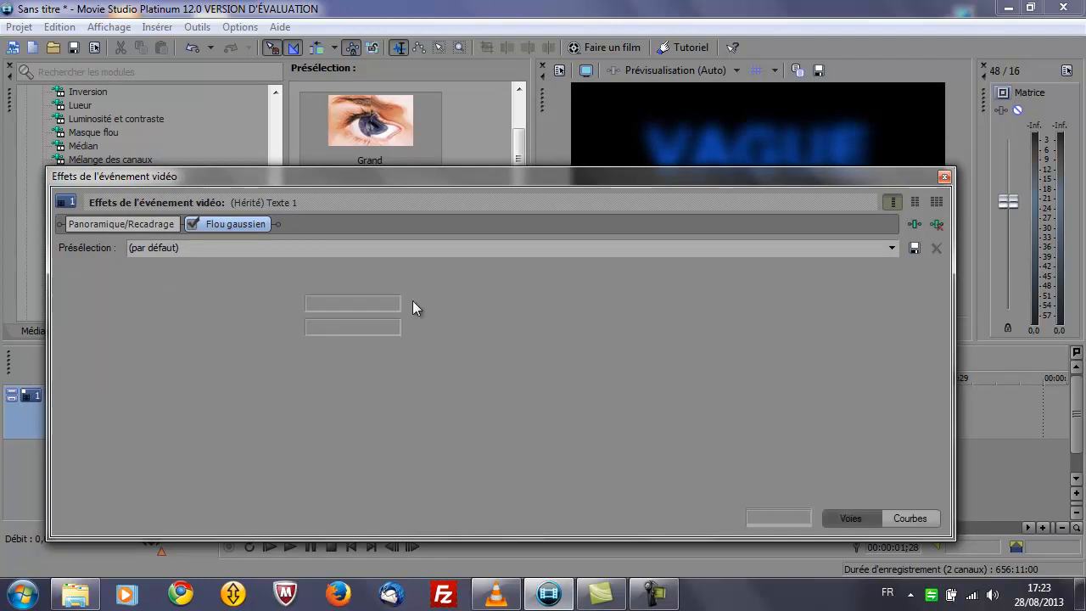
left_click(413, 302)
left_click(413, 326)
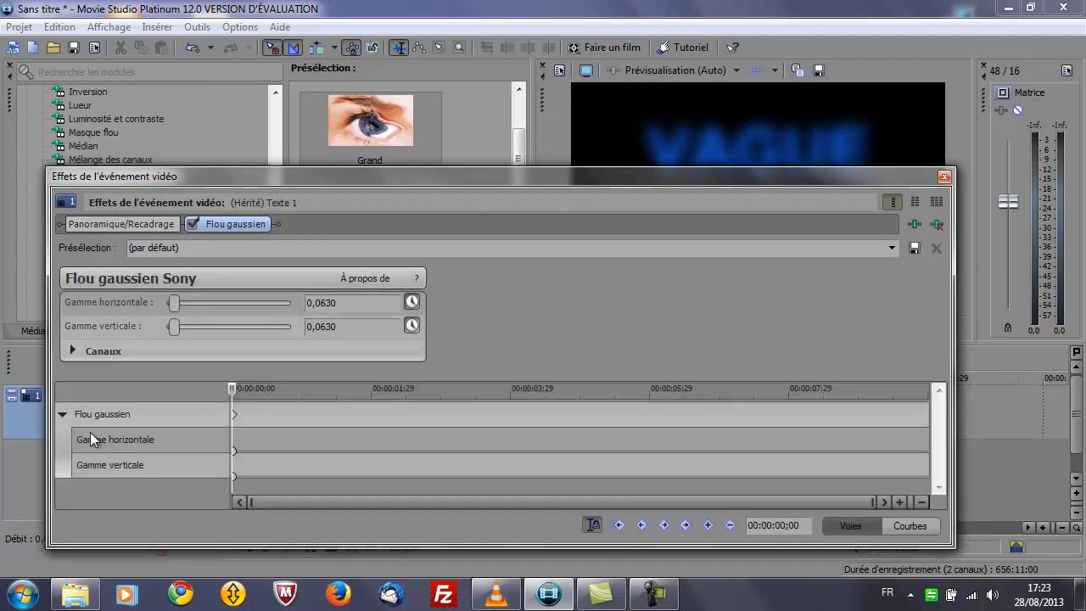
left_click(63, 414)
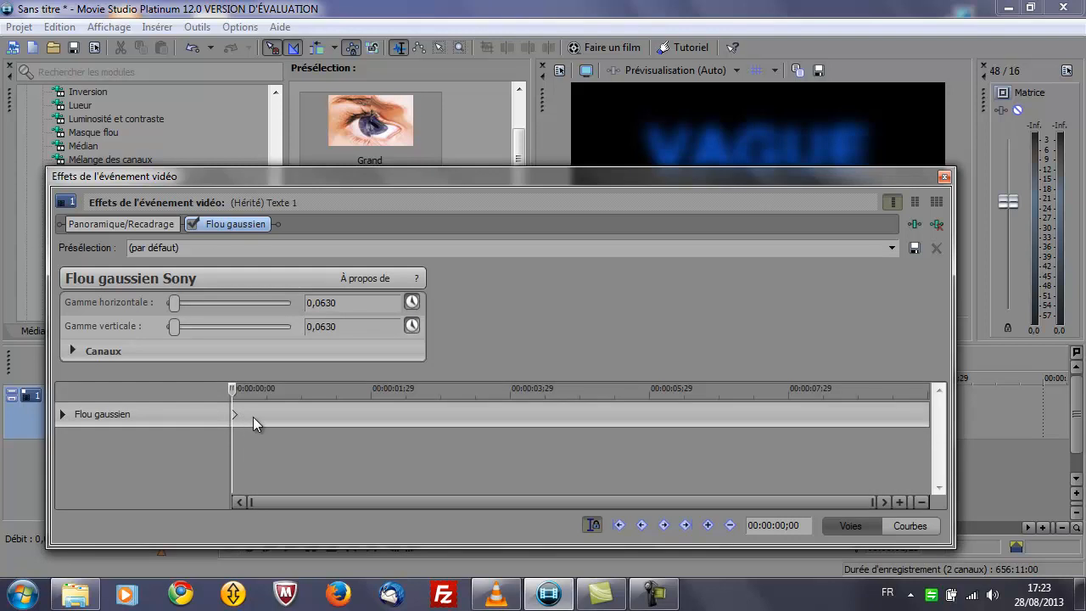
Step: Set the blur's horizontal and vertical ranges to 0,0800 at the first keyframe, 00:00:00;00
left_click_drag(366, 303, 320, 305)
left_click_drag(713, 182, 721, 251)
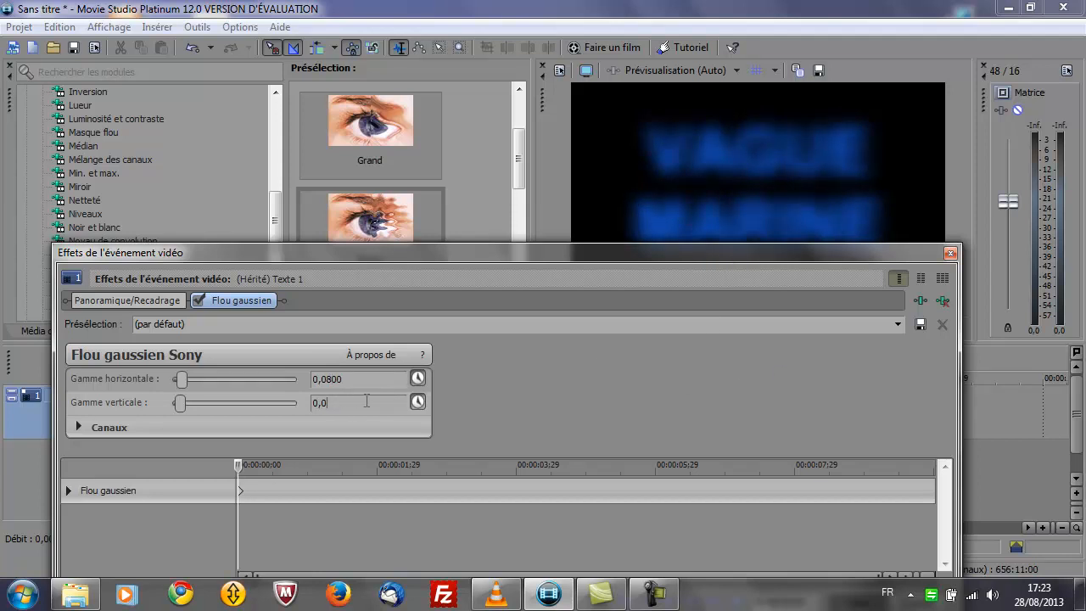
key("Return")
Step: Create a second blur keyframe at 00:00:03;00 with the horizontal and vertical ranges set to 0,0000
left_click(430, 491)
left_click_drag(660, 252, 650, 151)
left_click_drag(778, 500, 802, 500)
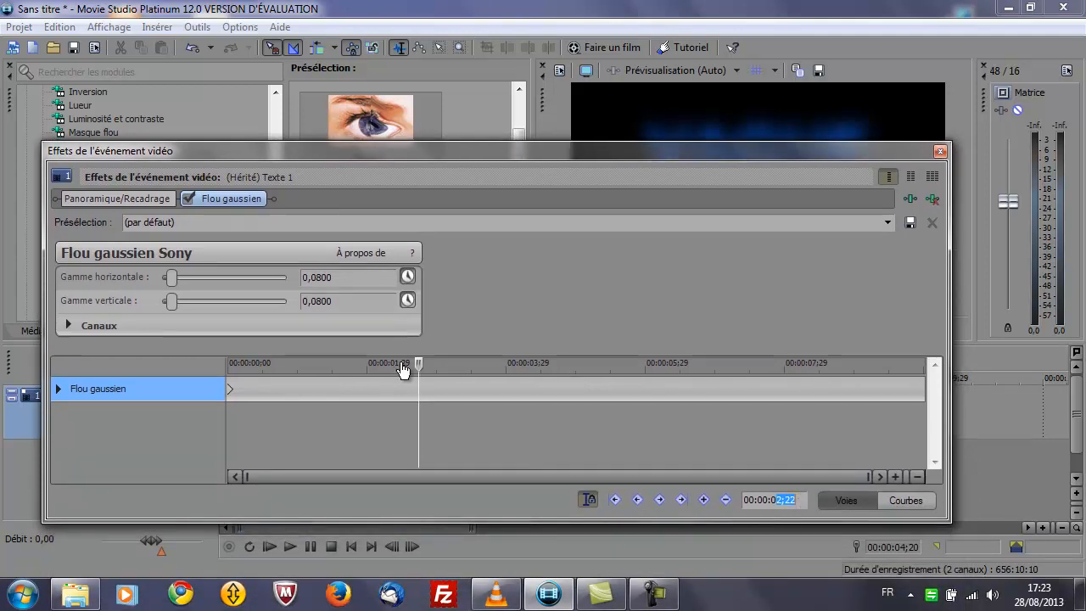
mouse_move(419, 363)
left_mouse_down()
mouse_move(386, 364)
mouse_move(437, 366)
left_mouse_up()
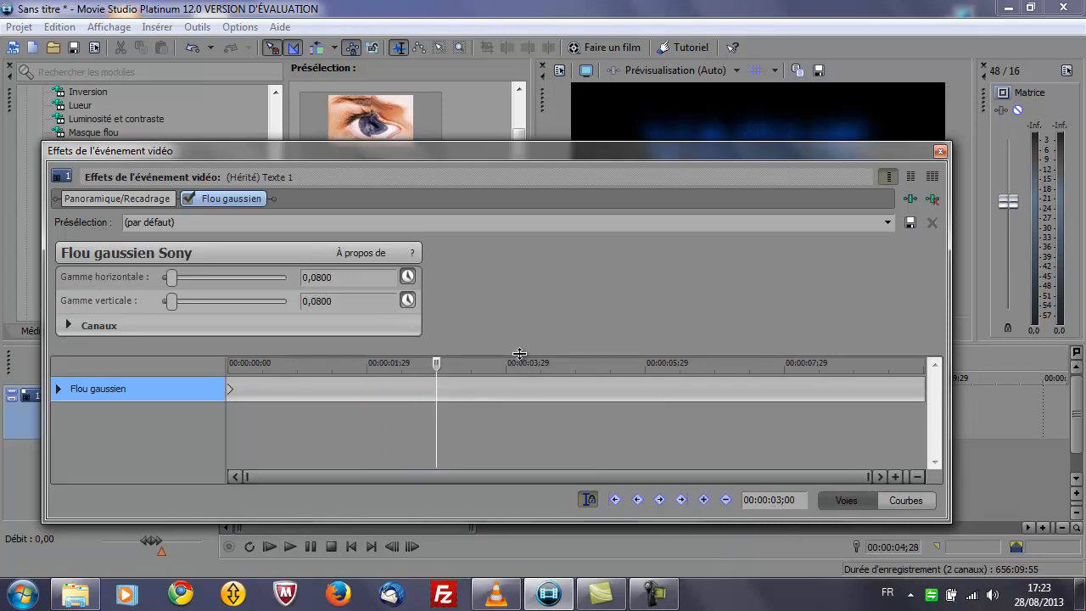
left_click(360, 279)
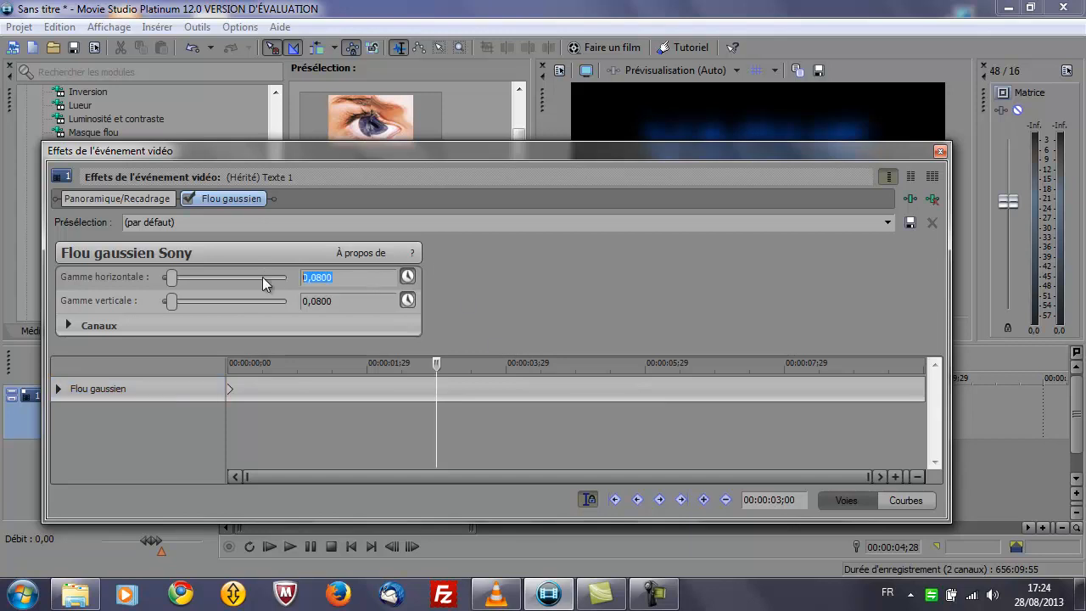
left_click(170, 277)
left_click_drag(171, 277, 151, 303)
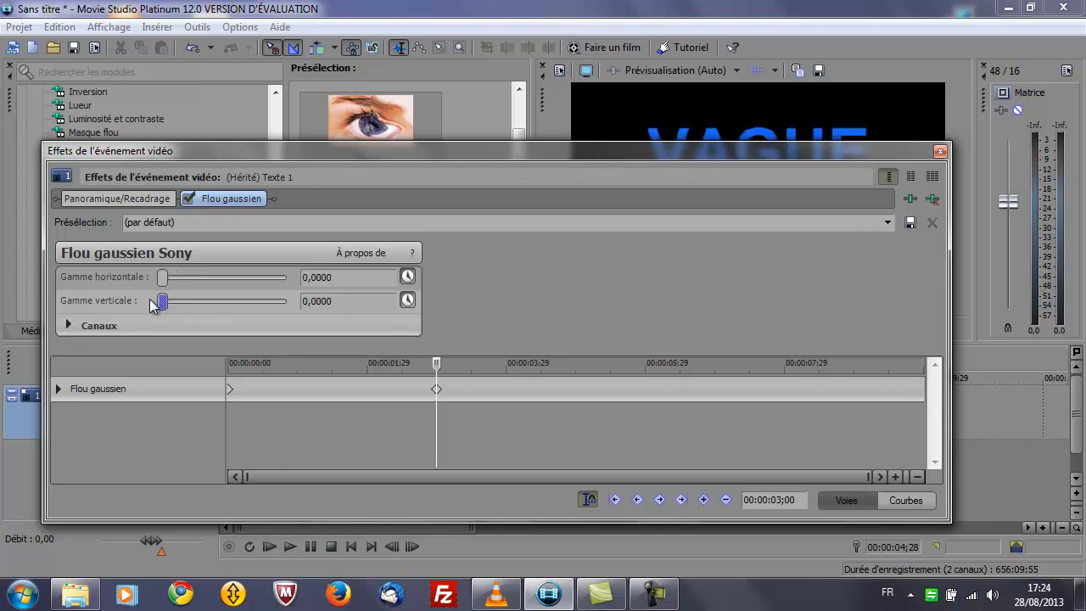
Step: Scrub the blur animation around its second keyframe to check it in the preview, and close the effects window
left_click_drag(460, 173, 448, 267)
mouse_move(426, 456)
left_mouse_down()
mouse_move(202, 460)
mouse_move(426, 466)
left_mouse_up()
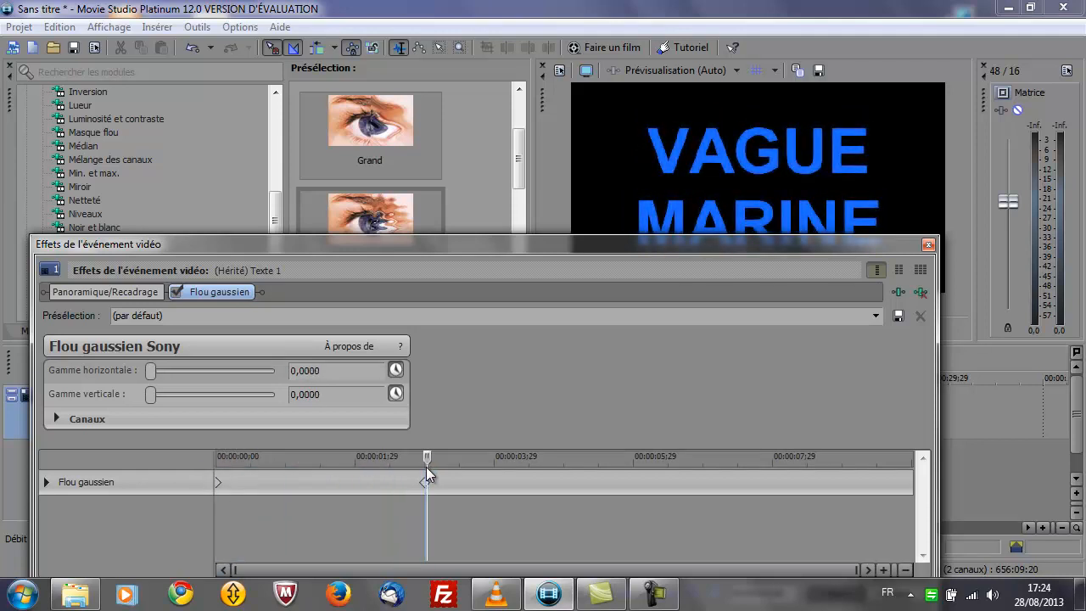
left_click_drag(706, 242, 706, 169)
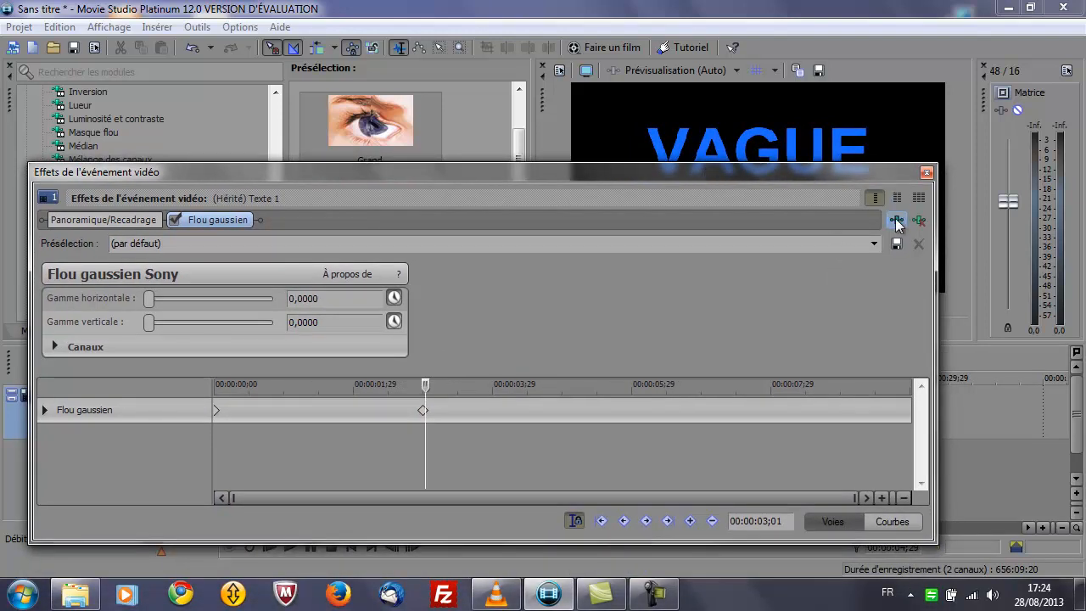
left_click(926, 172)
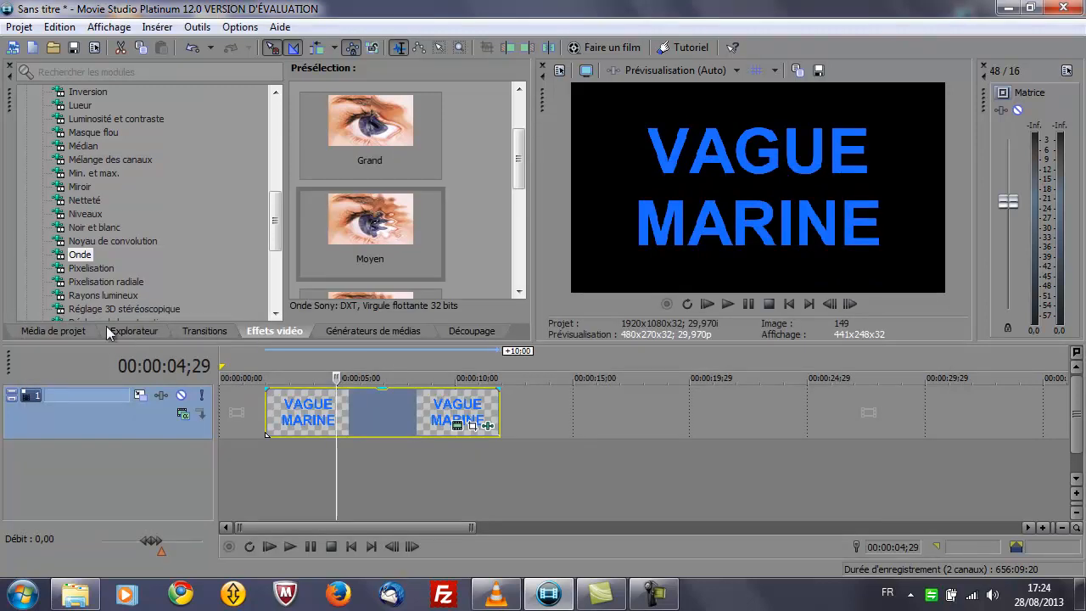
Step: Apply the Onde effect's Moyen preset to the VAGUE MARINE title event
left_click(85, 254)
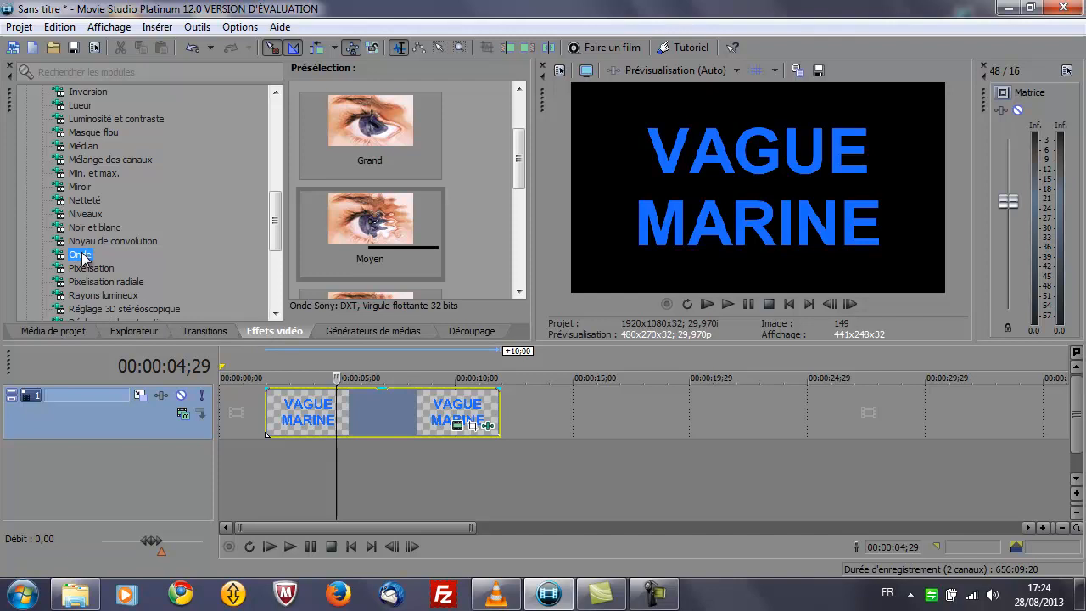
left_click(235, 333)
left_click(272, 333)
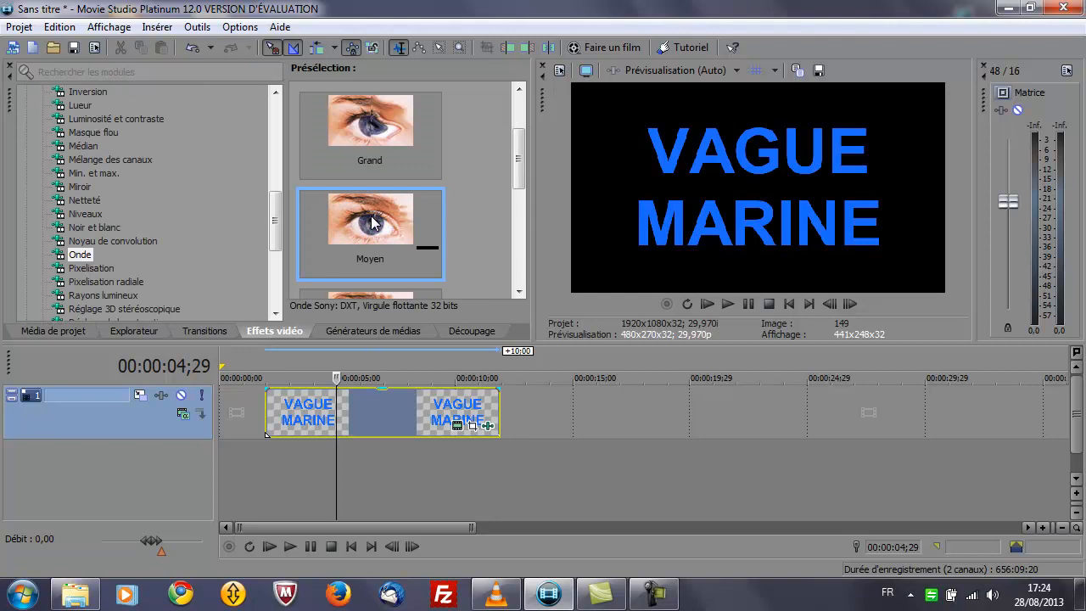
left_click_drag(371, 223, 368, 409)
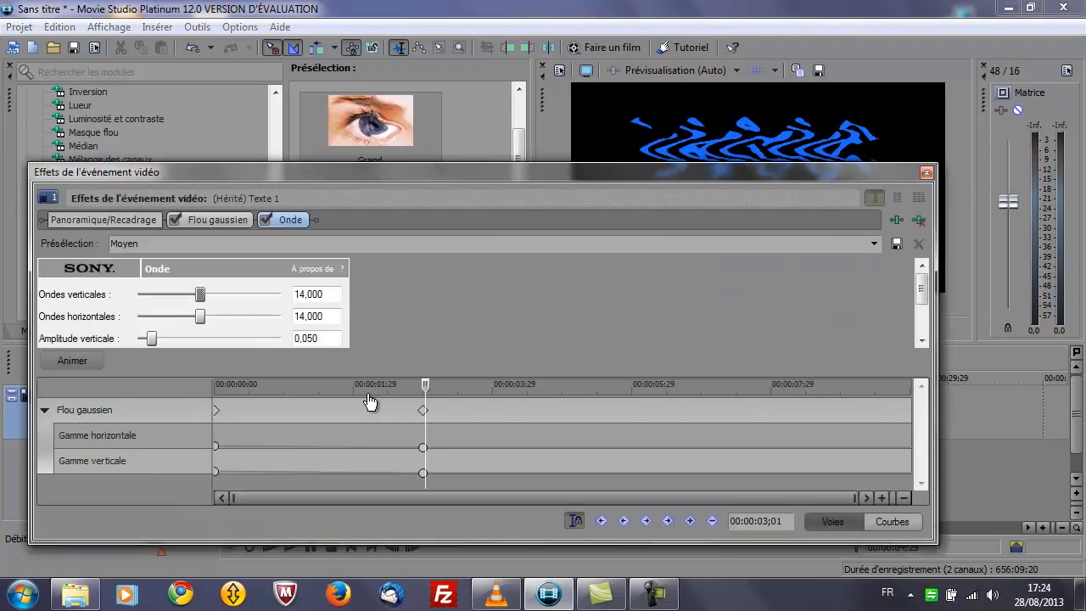
left_click_drag(545, 173, 547, 159)
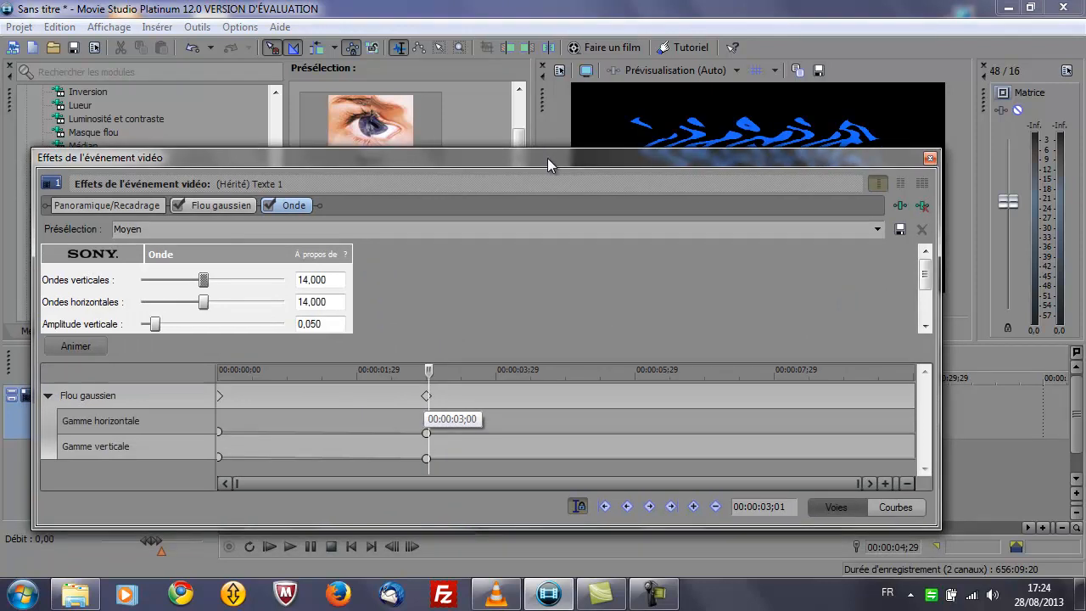
Step: Turn on keyframe animation for the Onde effect and select its track with the effect cursor at 00:00:00;00
left_click_drag(427, 376, 202, 375)
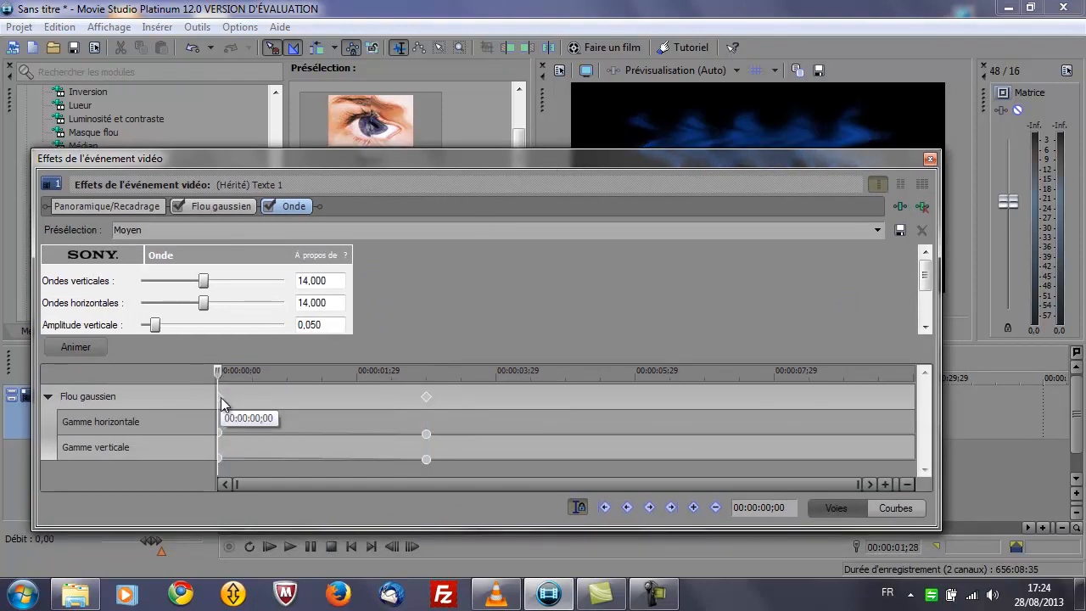
left_click(49, 396)
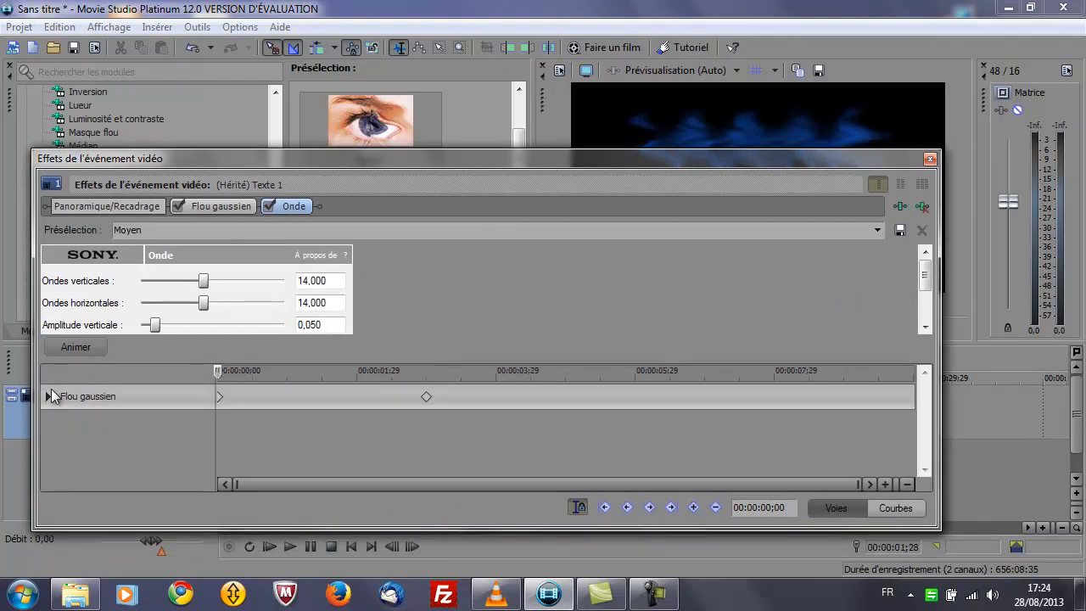
left_click(80, 350)
left_click(123, 425)
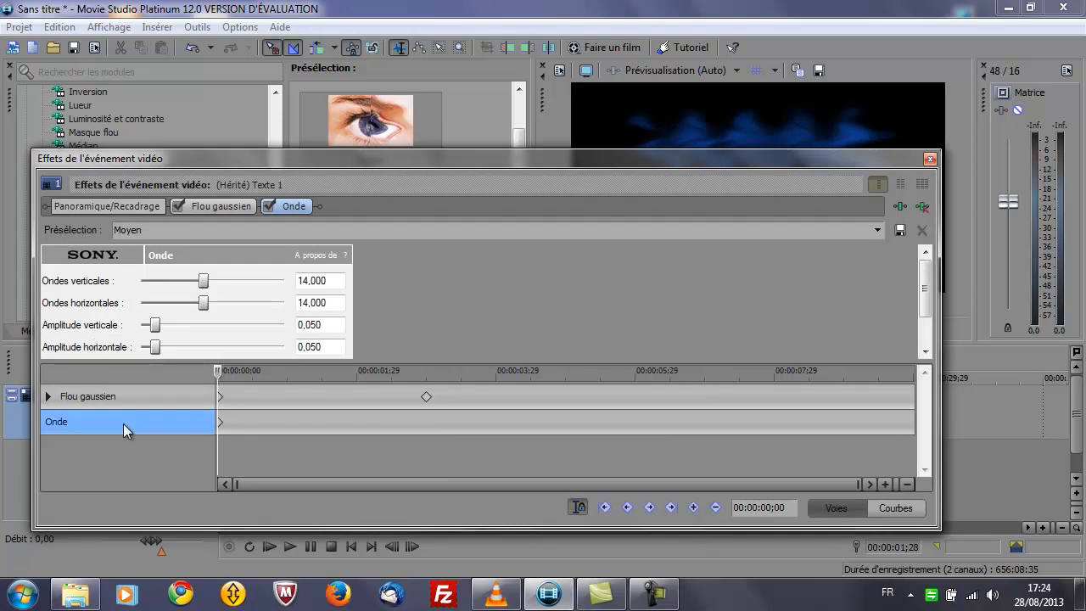
left_click(180, 398)
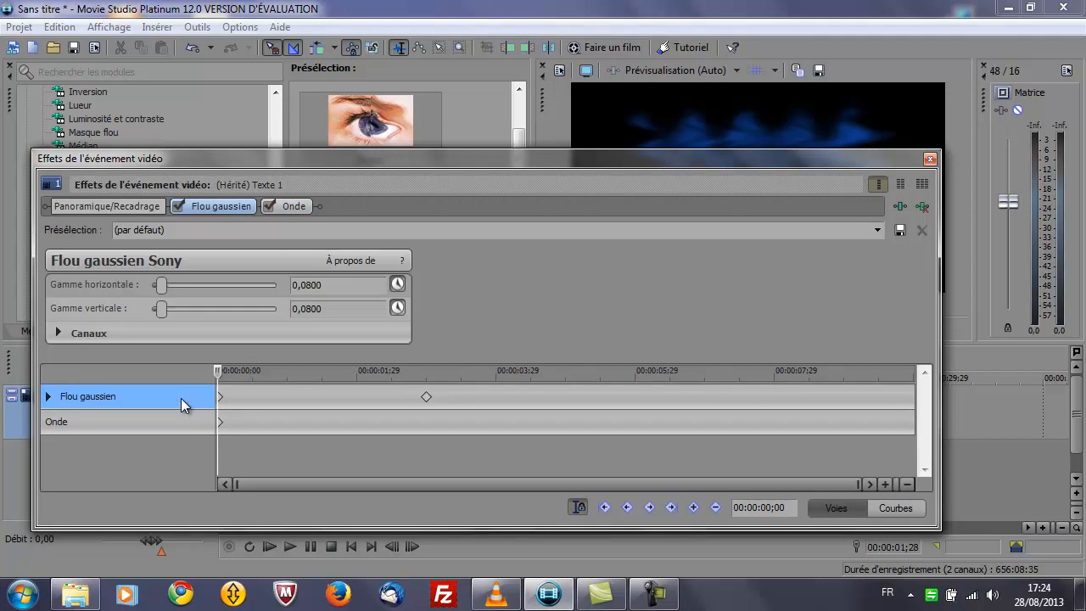
left_click(157, 427)
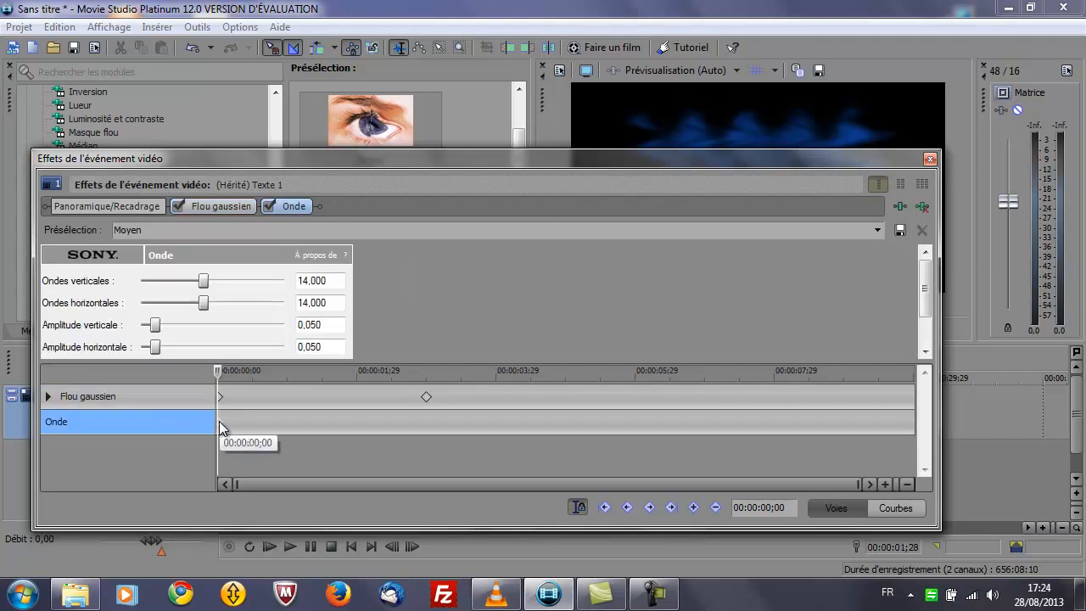
Step: Set the Onde effect's vertical and horizontal waves to 5,000 at its first keyframe
left_click_drag(333, 282, 295, 281)
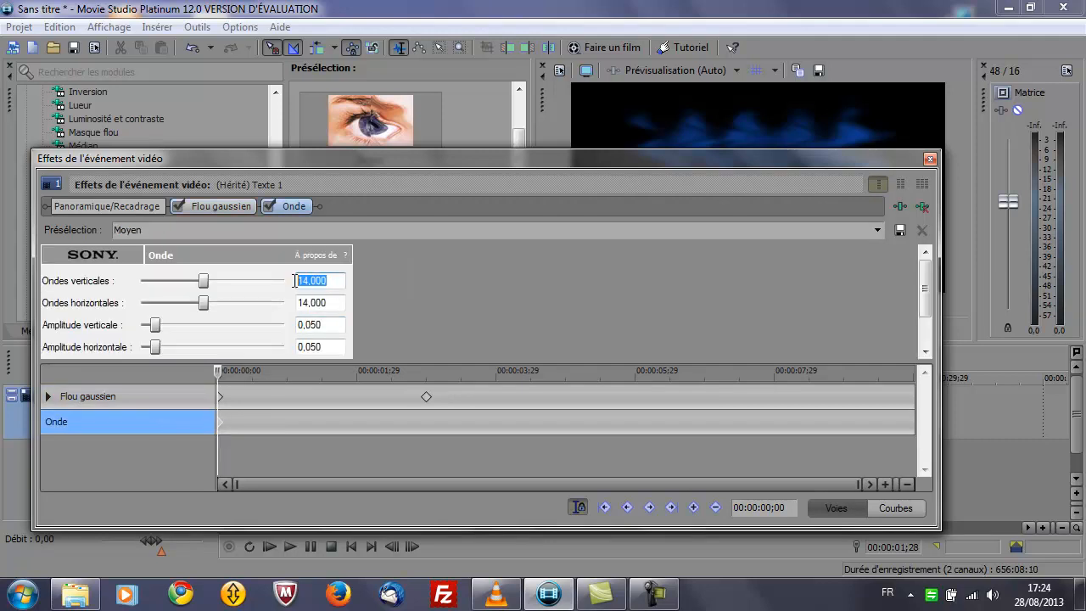
type("5")
key("Tab")
left_click_drag(342, 303, 289, 303)
type("5")
key("Return")
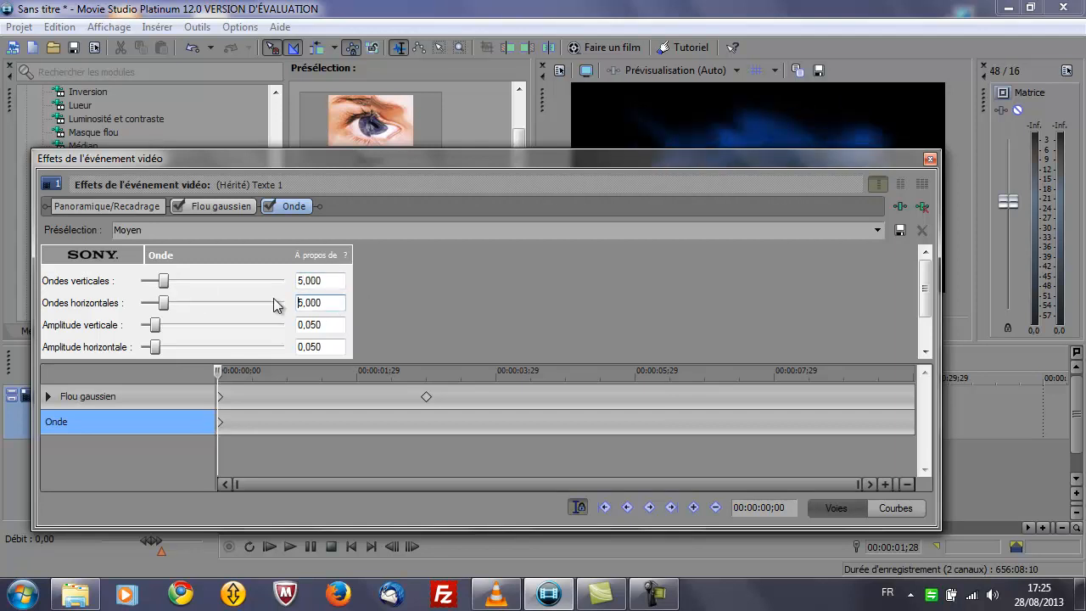
mouse_move(940, 291)
left_mouse_down()
mouse_move(939, 327)
mouse_move(939, 273)
left_mouse_up()
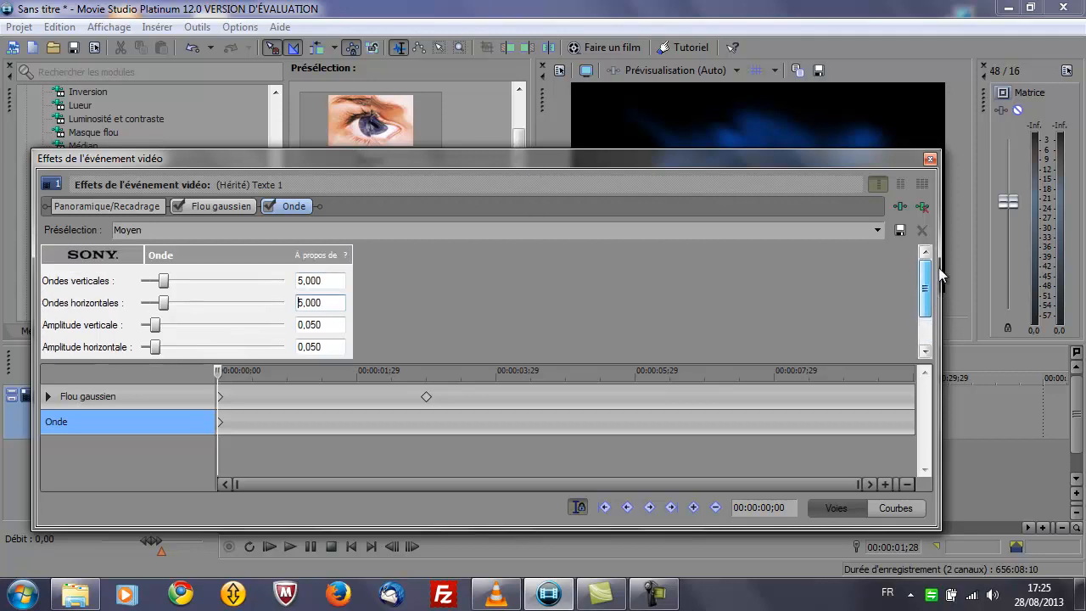
Step: Create a second Onde keyframe at 00:00:03;00, aligned with the blur's, with vertical and horizontal waves set to 0,000
left_click(427, 397)
left_click(427, 419)
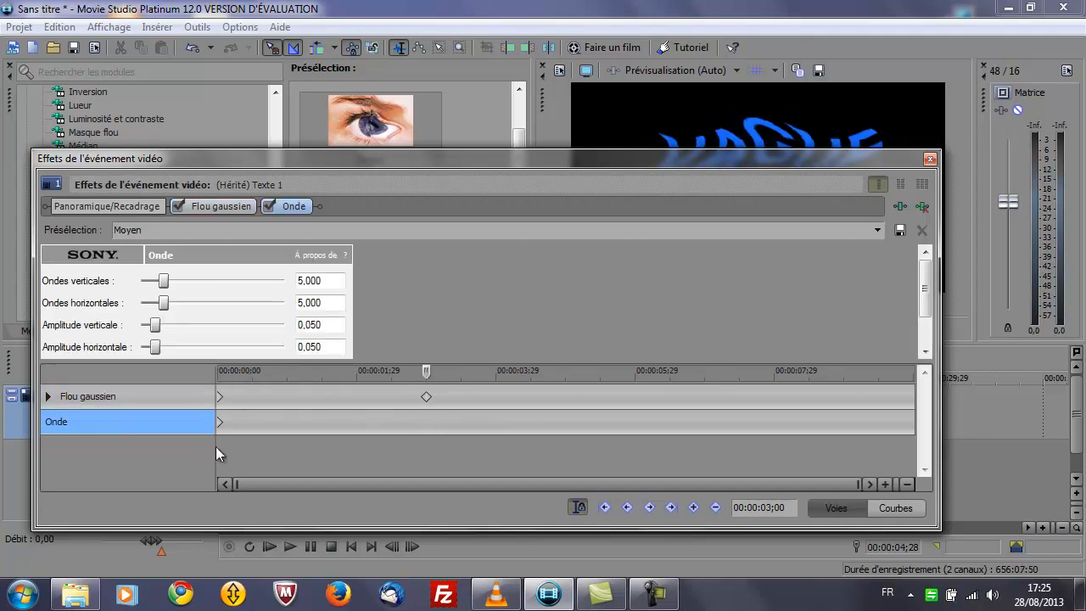
left_click(789, 507)
left_click(104, 402)
left_click(100, 420)
double_click(332, 283)
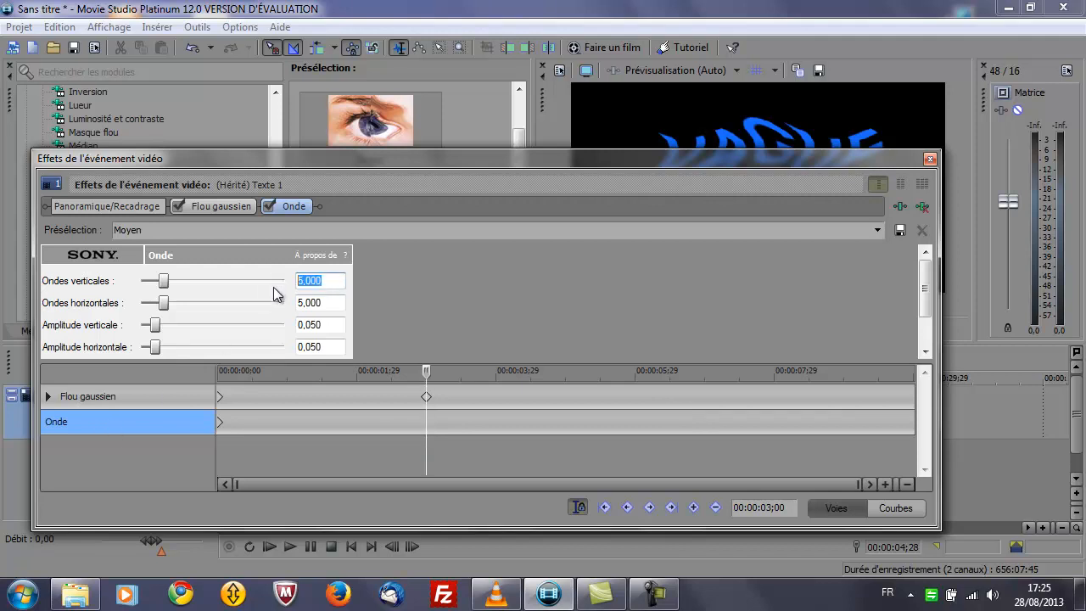
left_click(297, 303)
double_click(338, 302)
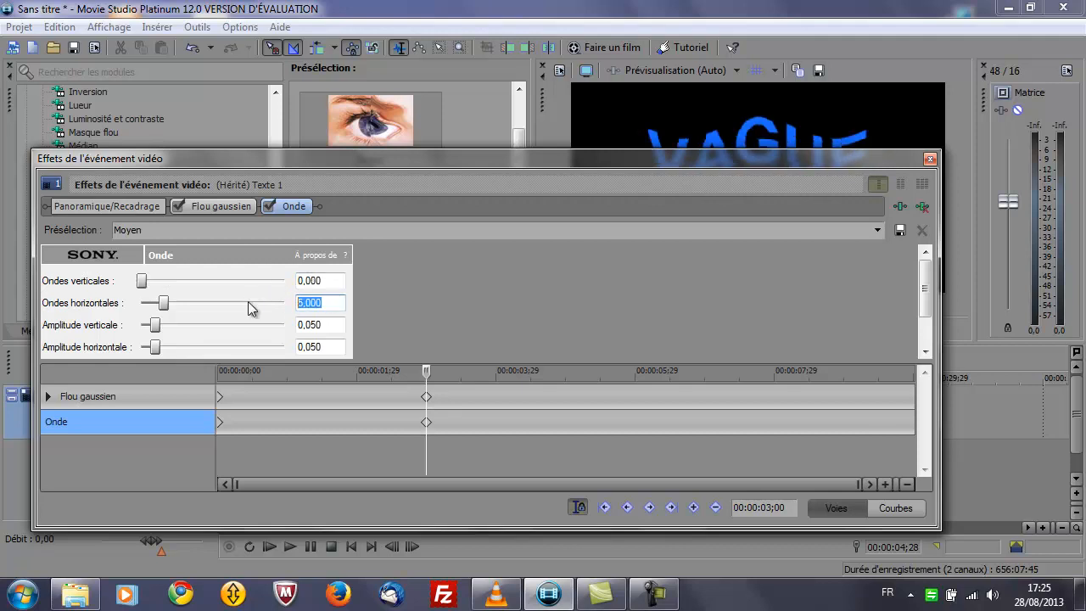
type("0")
key("Return")
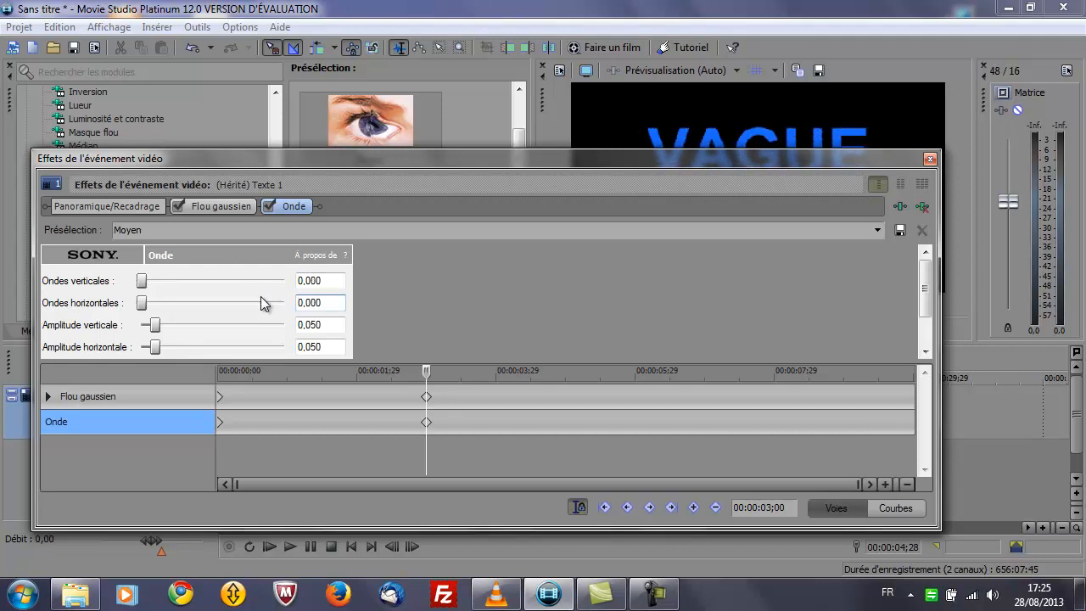
Step: Close the effects window and play the title animation from the start of the event
left_click(930, 159)
left_click(268, 412)
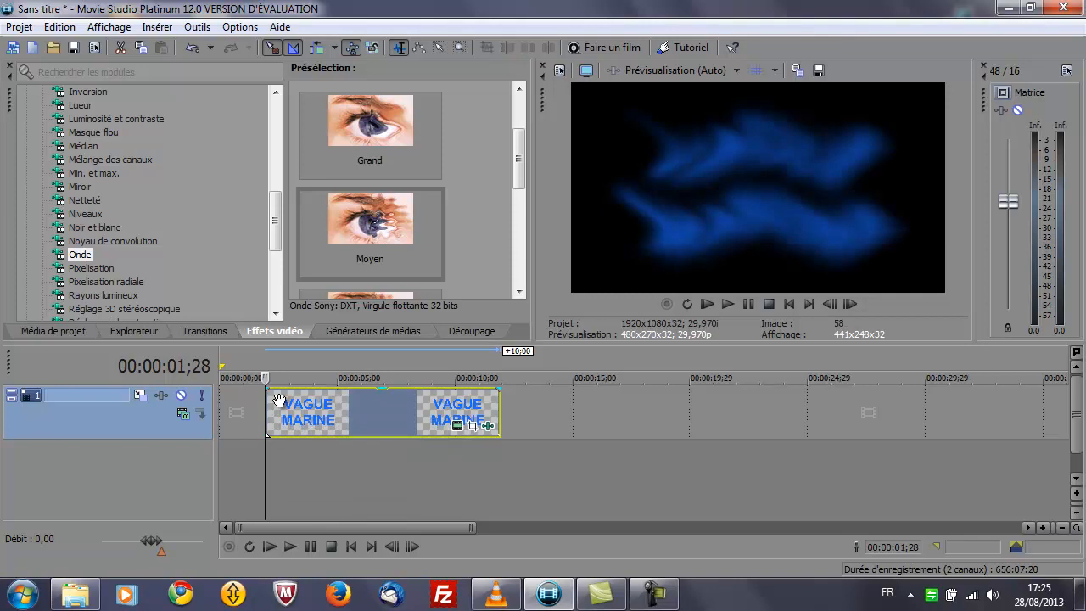
key("space")
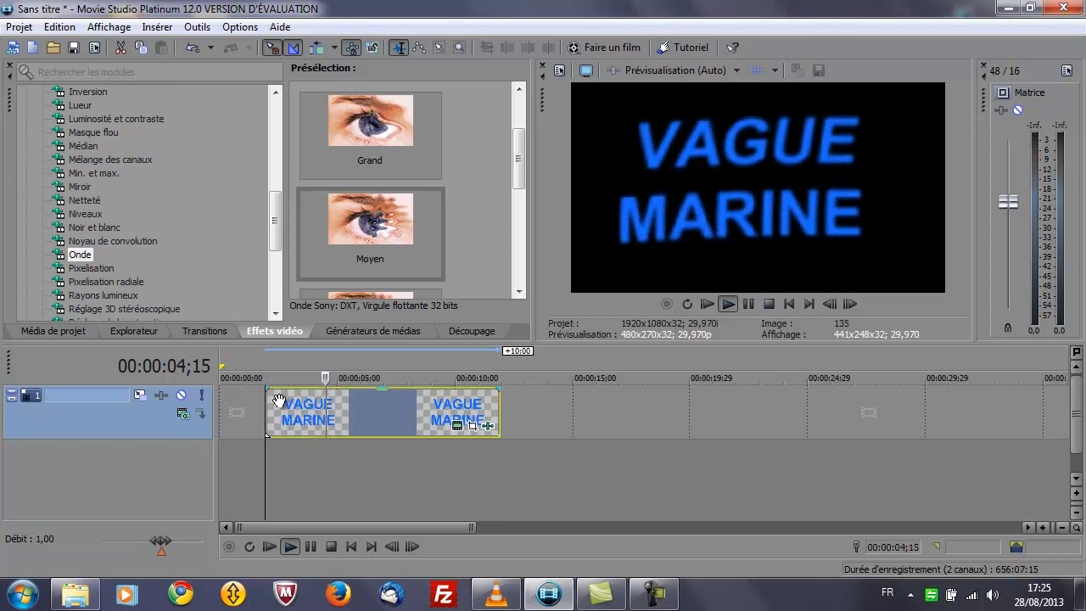
Step: Stop playback and add the 48412__luftrum audio file on a new track below the title, aligned with the title's start at 00:00:01;28
key("space")
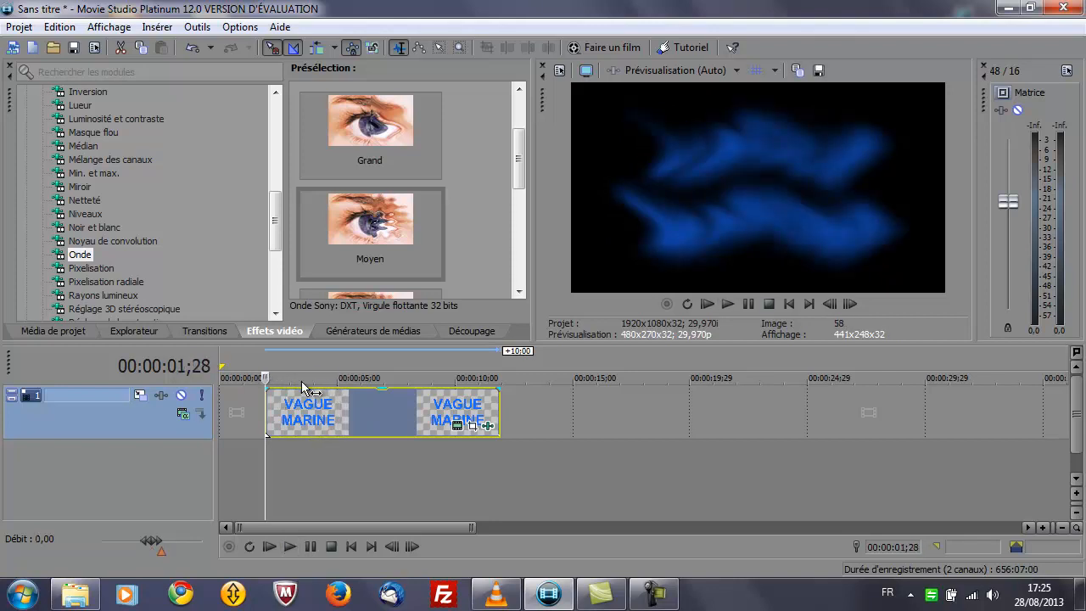
left_click(68, 331)
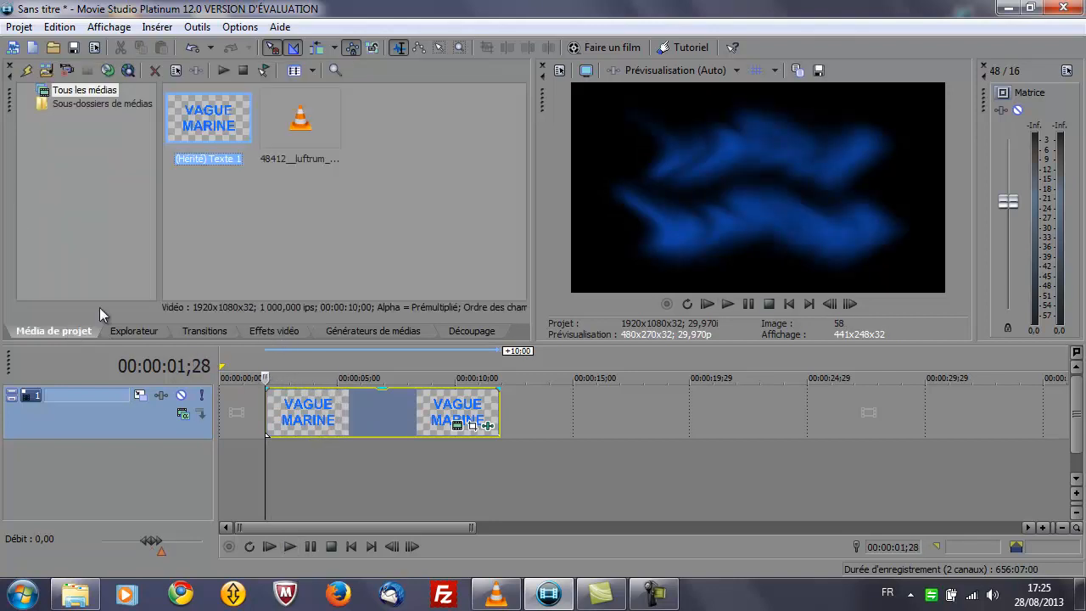
left_click(302, 127)
left_click_drag(286, 459, 275, 458)
left_click_drag(768, 536, 235, 528)
left_click_drag(238, 464, 268, 472)
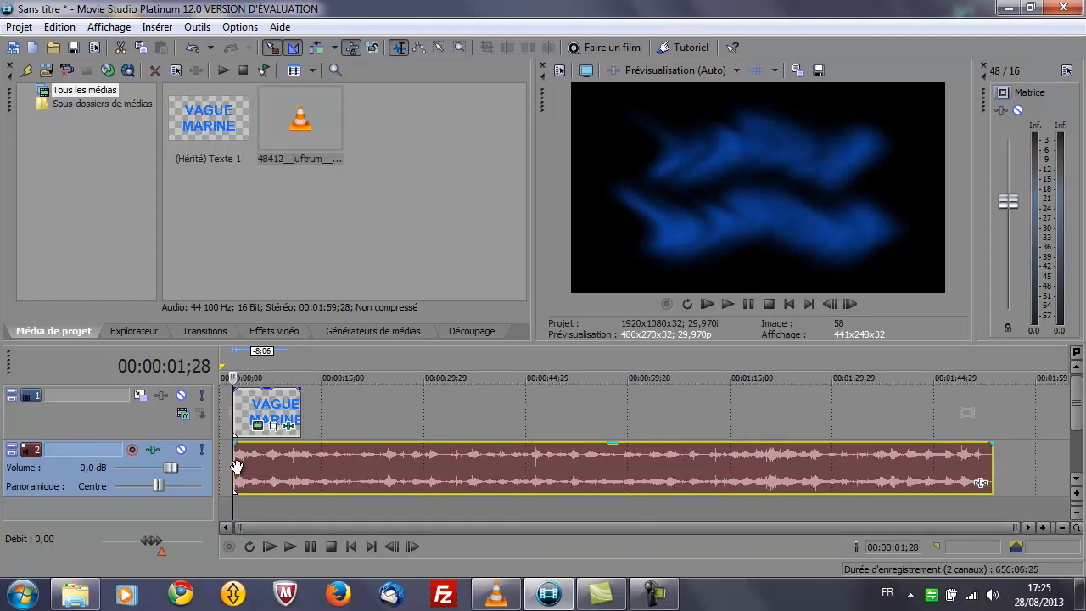
Step: Play the title animation with its soundtrack several times from the start of the event to judge the timing
key("space")
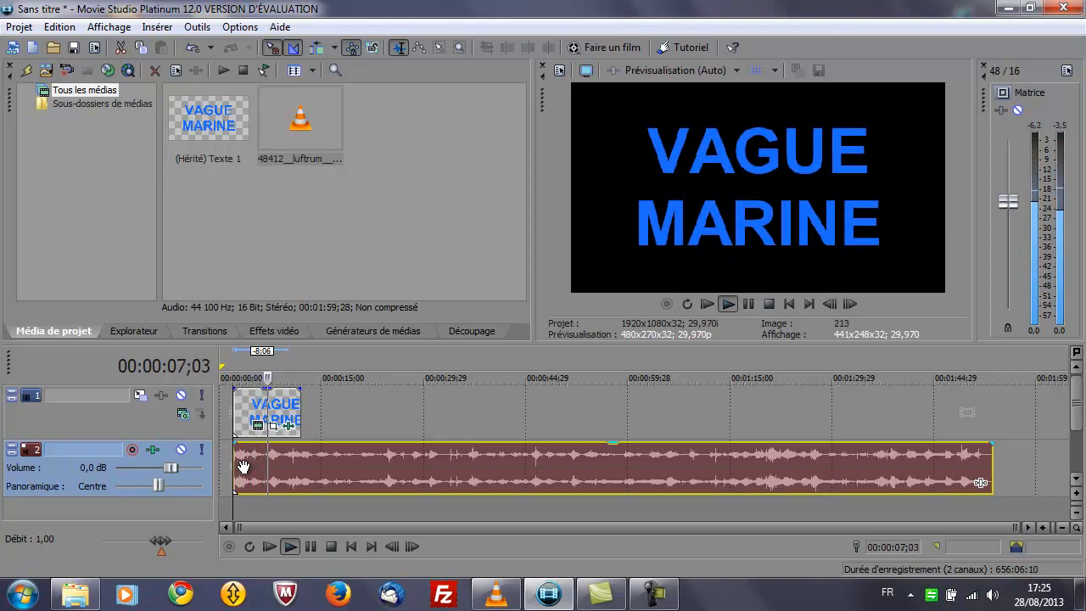
key("space")
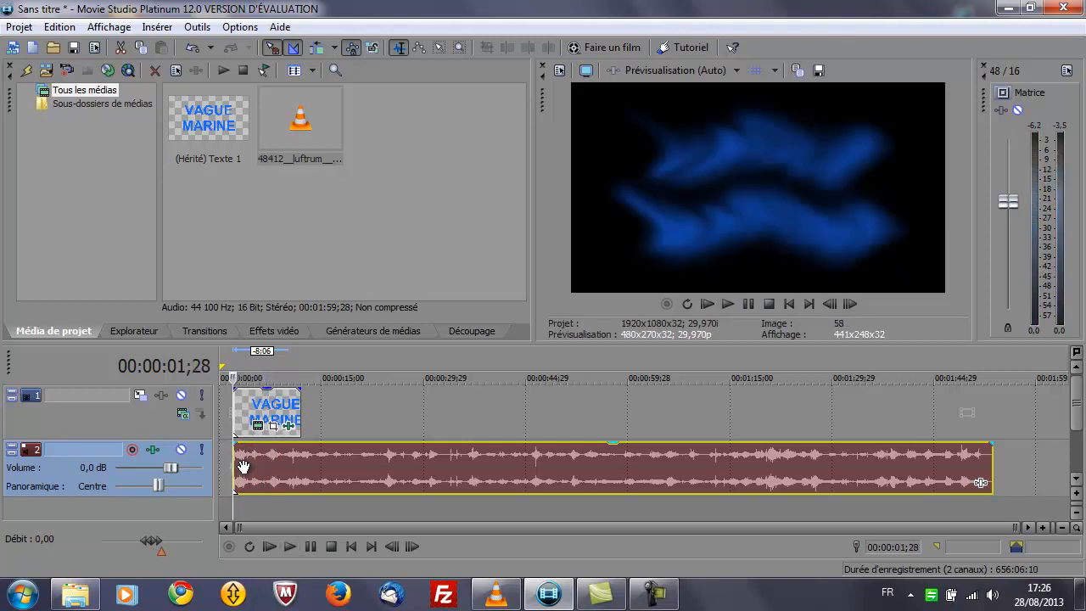
key("space")
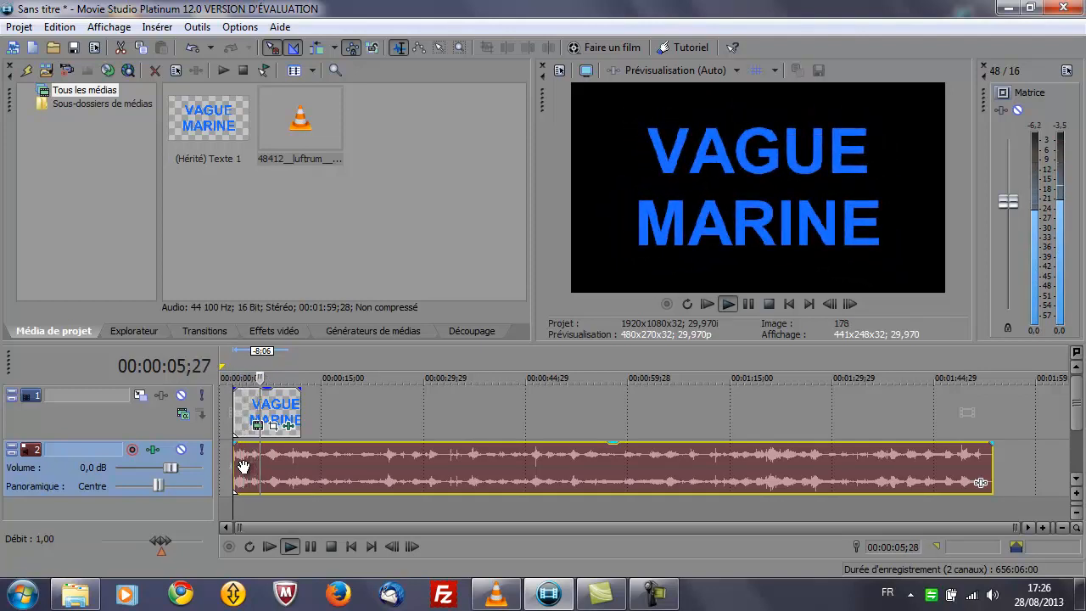
key("space")
left_click(266, 466)
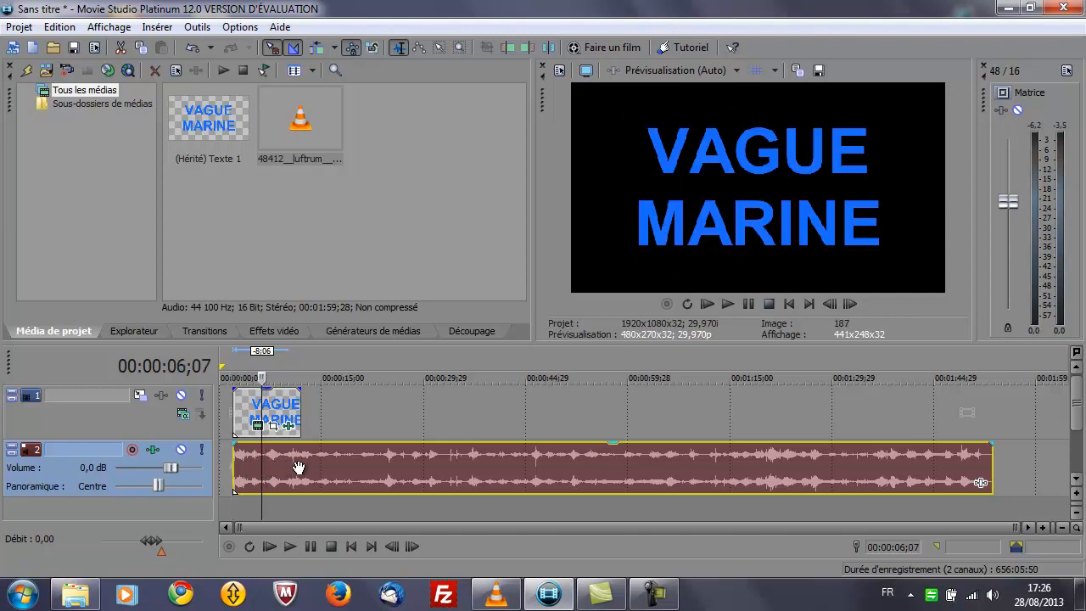
left_click(300, 464)
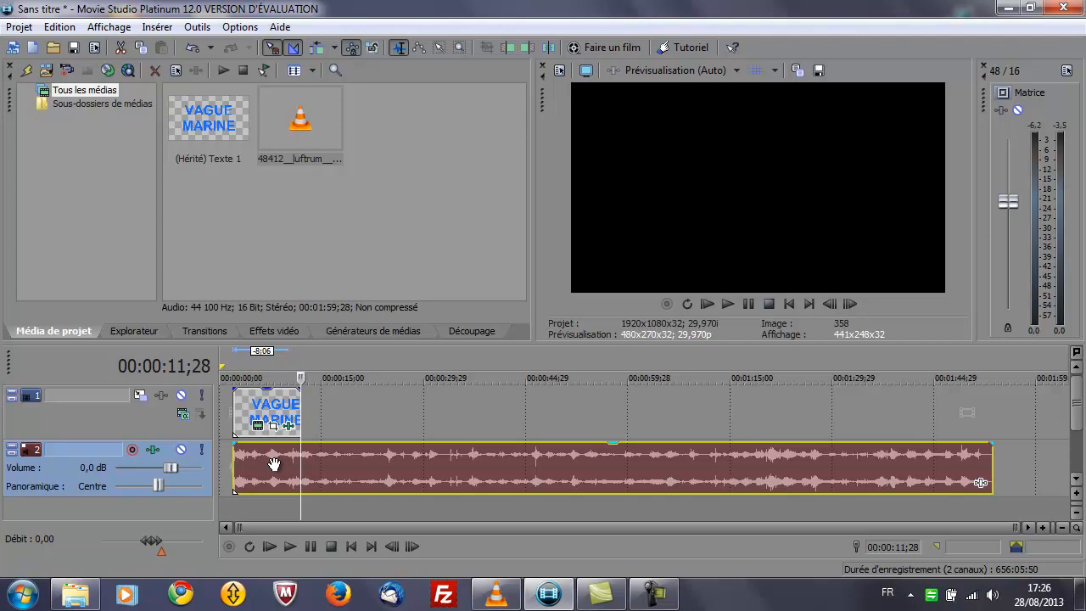
left_click(277, 464)
left_click(237, 468)
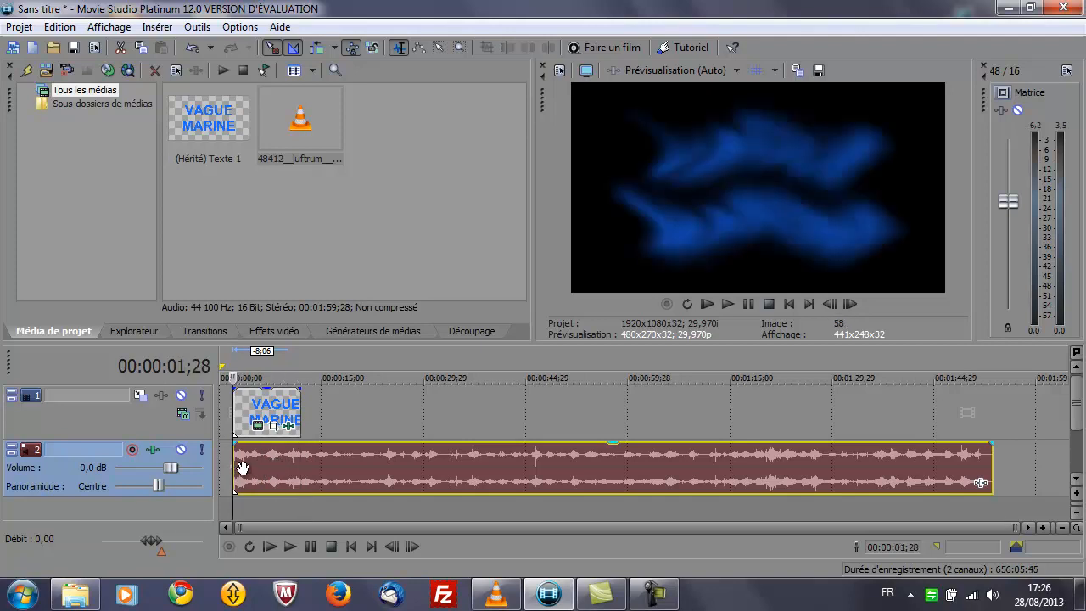
key("space")
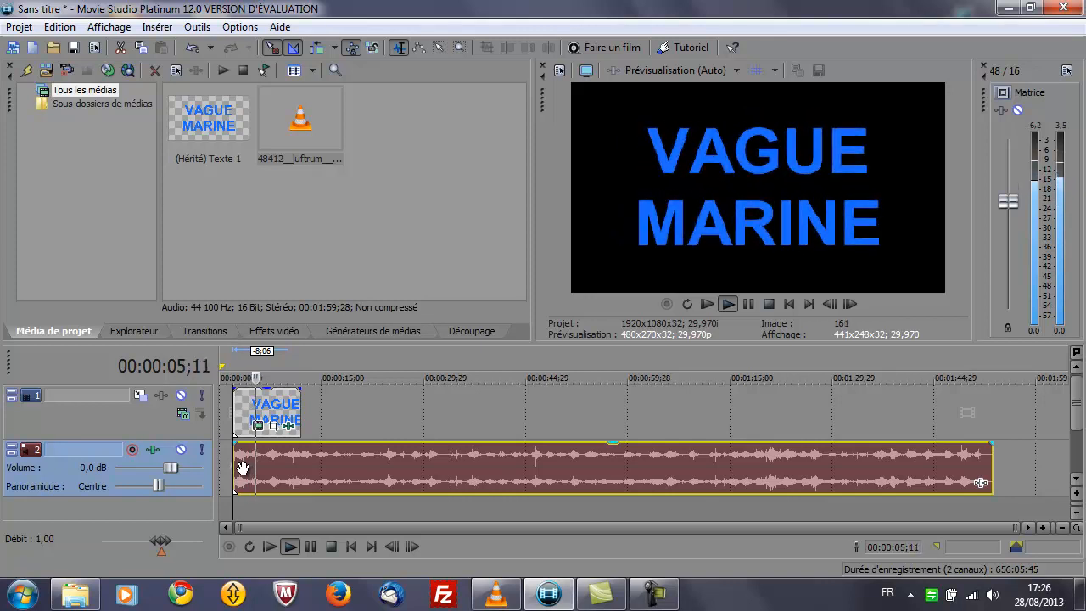
key("space")
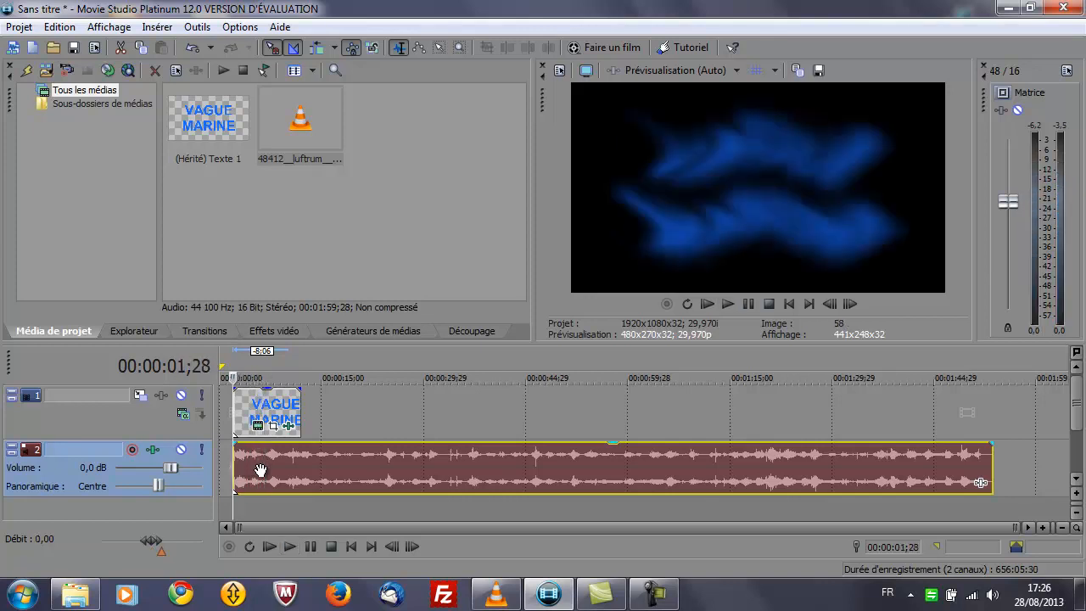
Step: Shorten the VAGUE MARINE title event so that it ends at 00:00:06;29
left_click(261, 470)
left_click(266, 470)
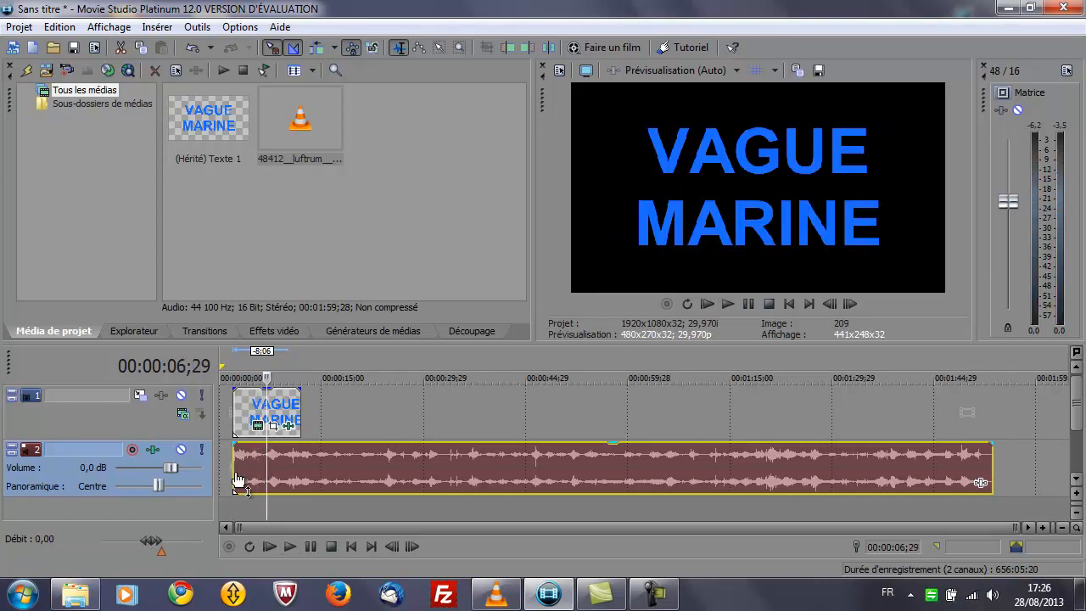
left_click_drag(301, 411, 266, 410)
Step: Split the audio event at the title's end, 00:00:06;29, and delete the remaining part
left_click(267, 478)
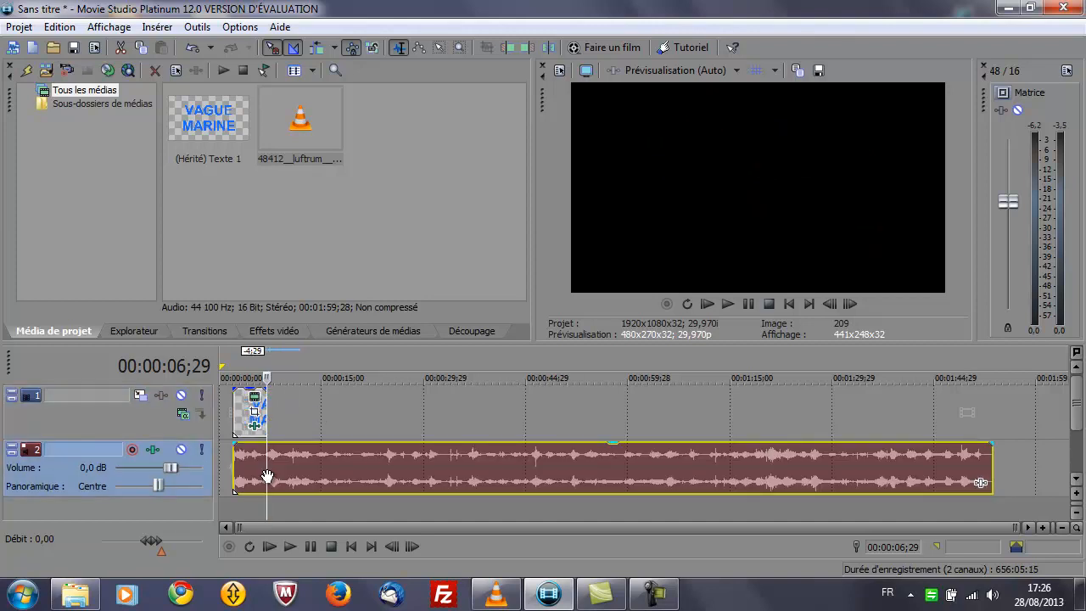
key("s")
left_click(342, 472)
key("Delete")
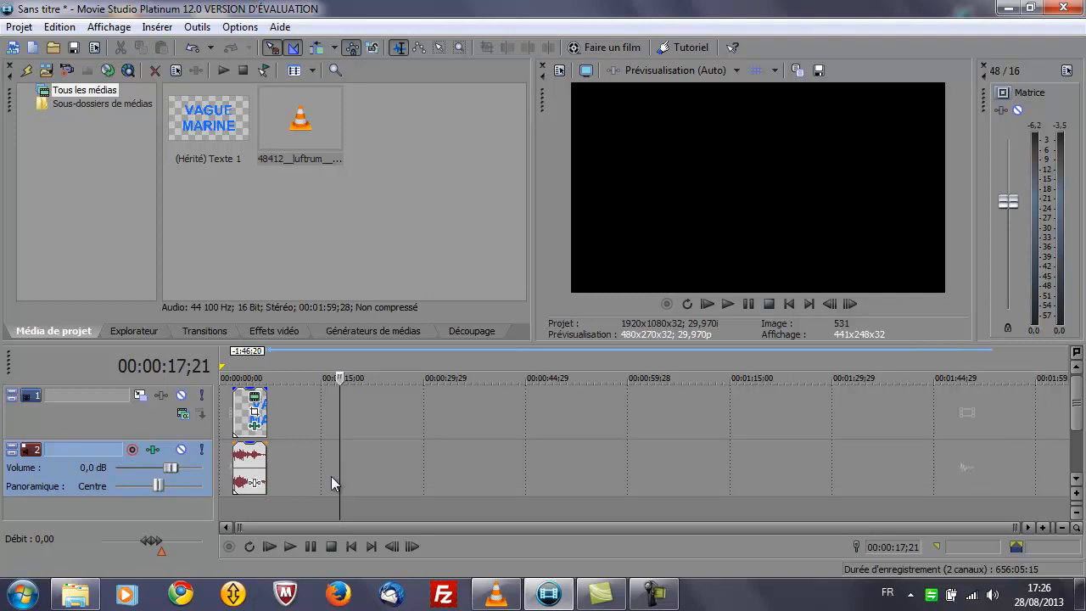
Step: Play the trimmed title and audio together from the start of the title event
left_click(260, 471)
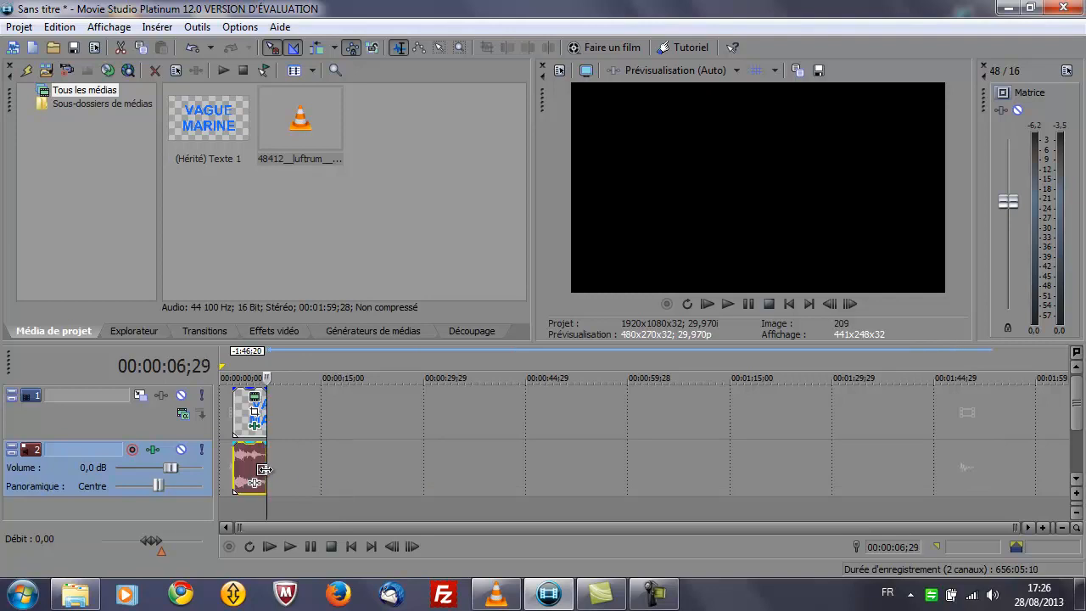
left_click(236, 411)
key("space")
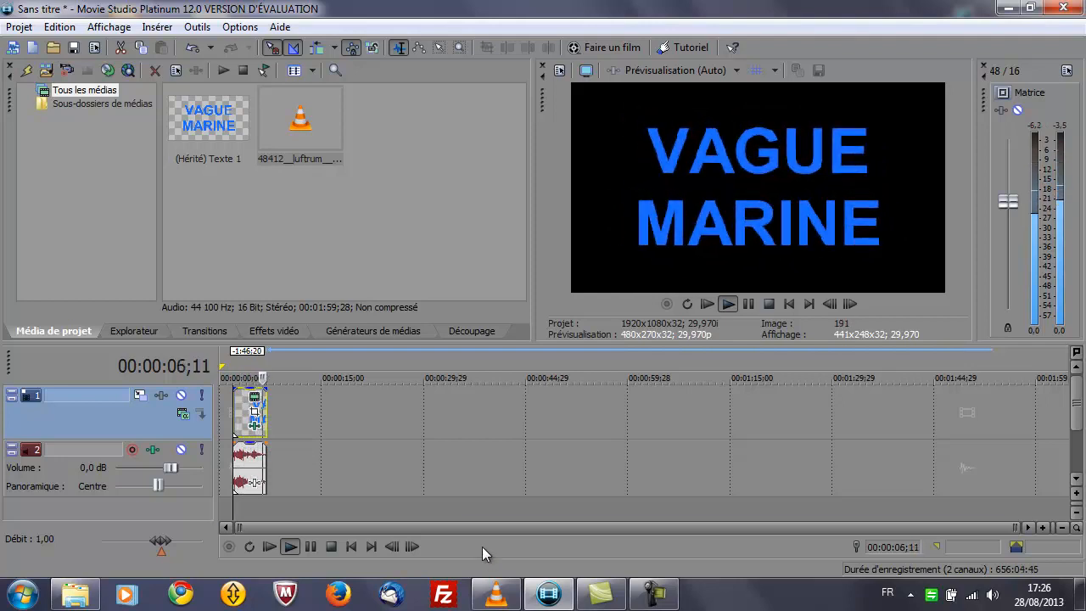
key("space")
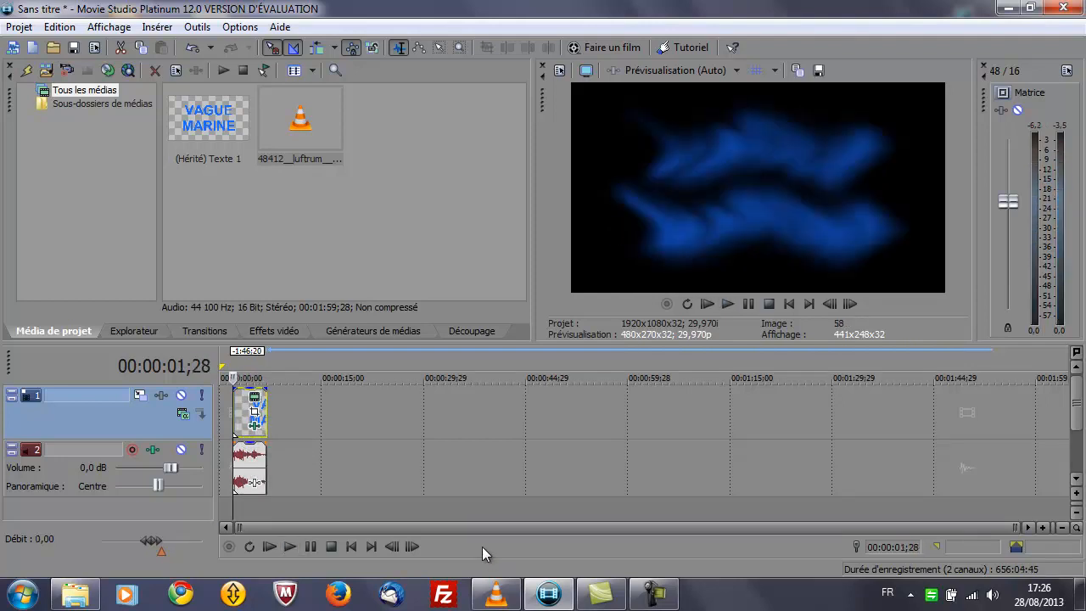
Step: Review the title's Flou gaussien and Onde settings and their keyframes, then close the event effects window
left_click(258, 429)
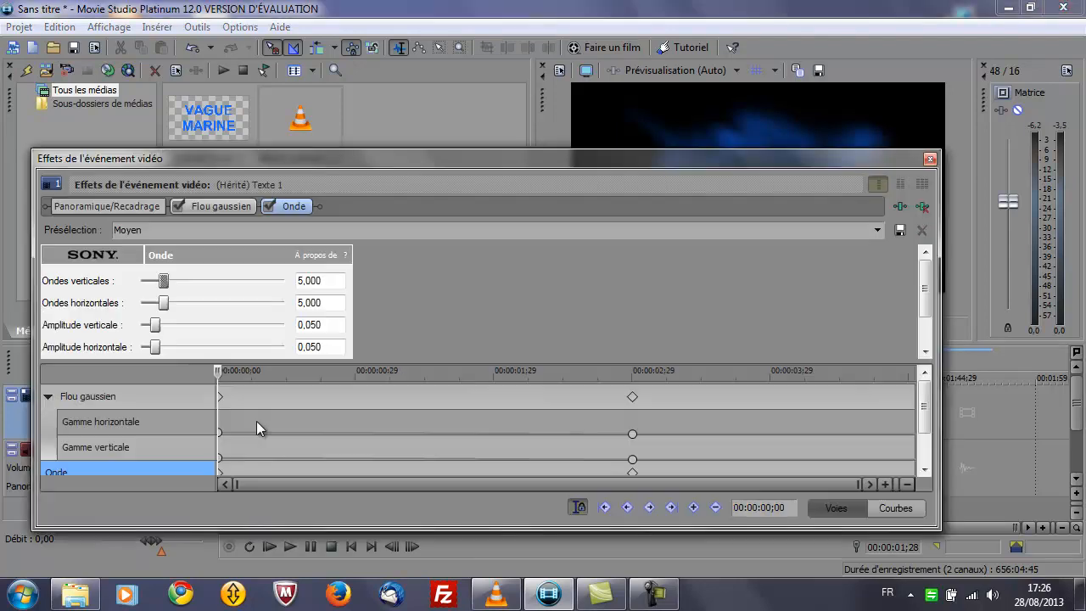
left_click(218, 210)
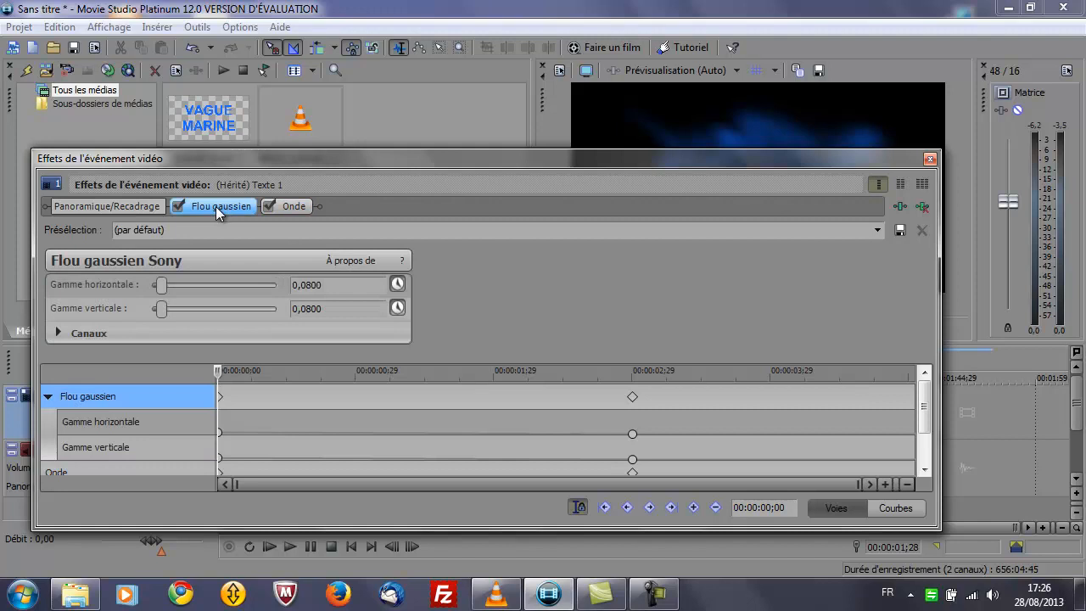
left_click(292, 207)
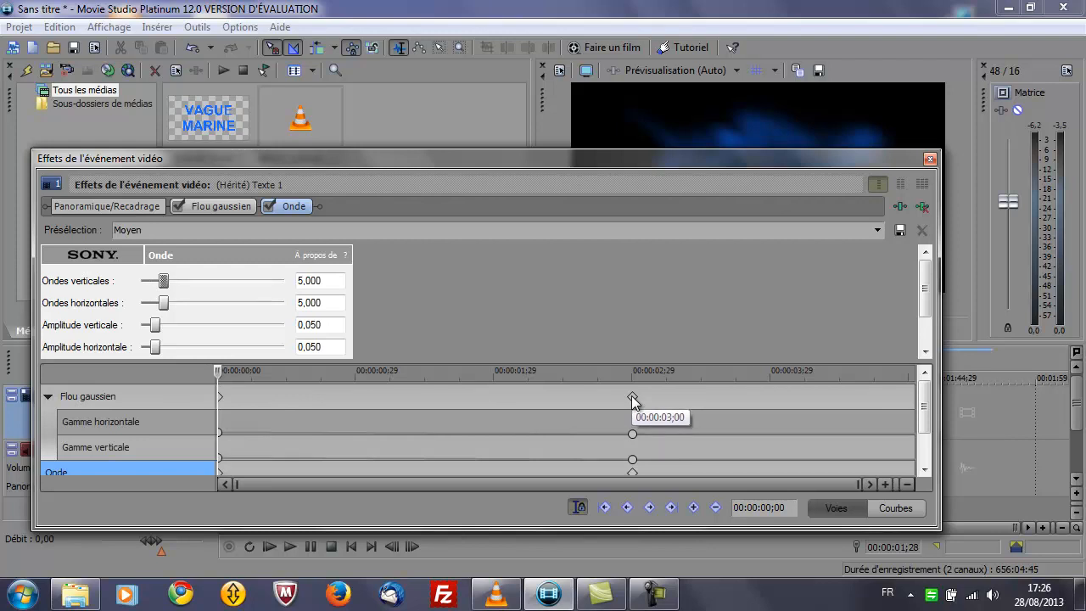
left_click(930, 158)
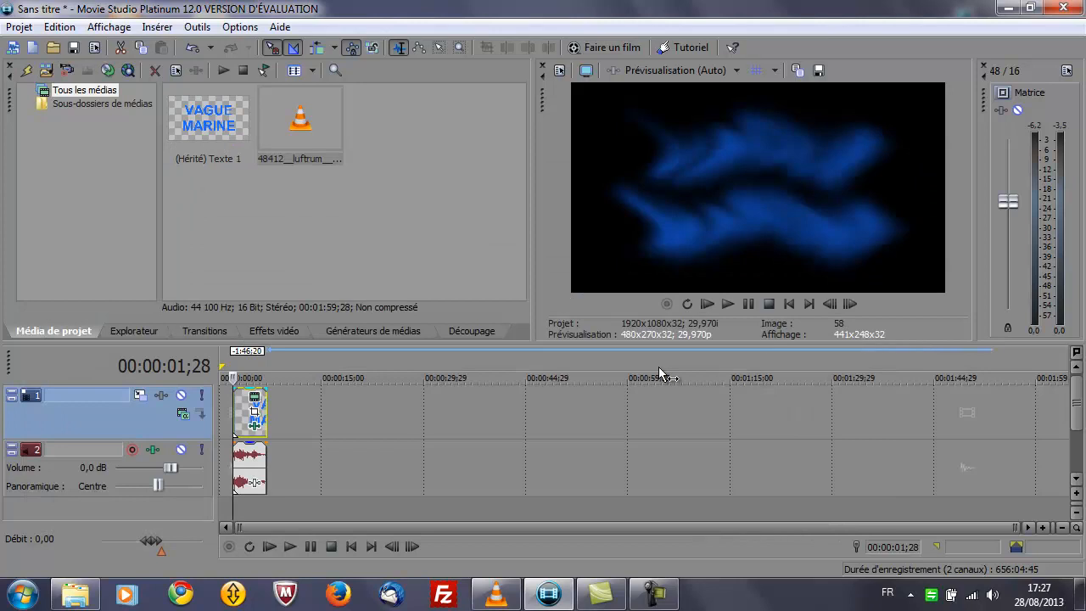